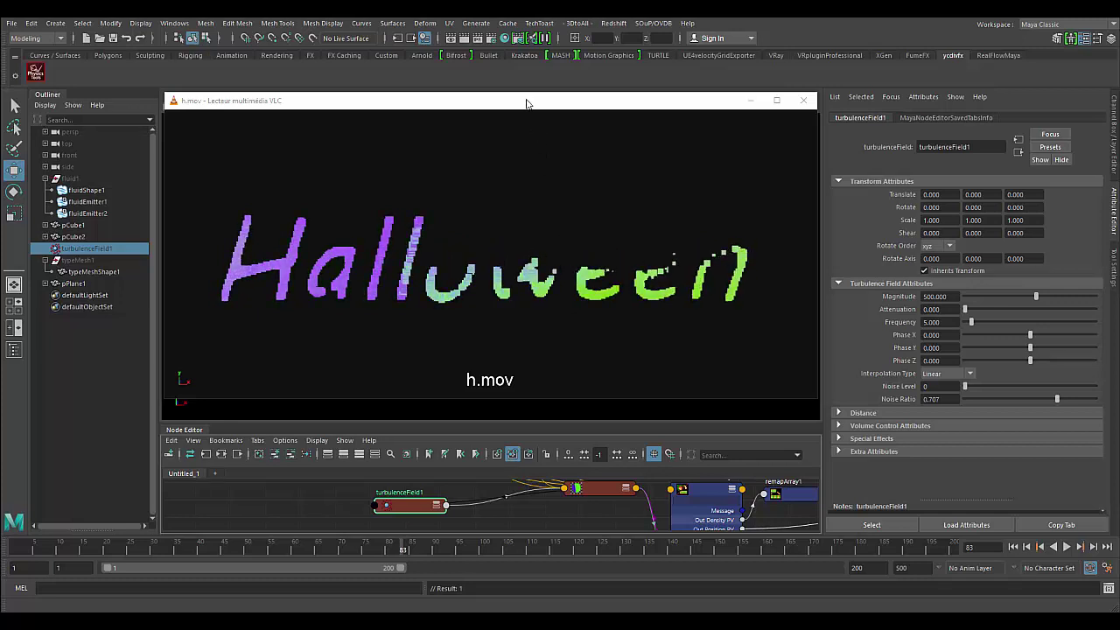
Close the VLC window playing h.mov to return to the Maya scene.
click(798, 101)
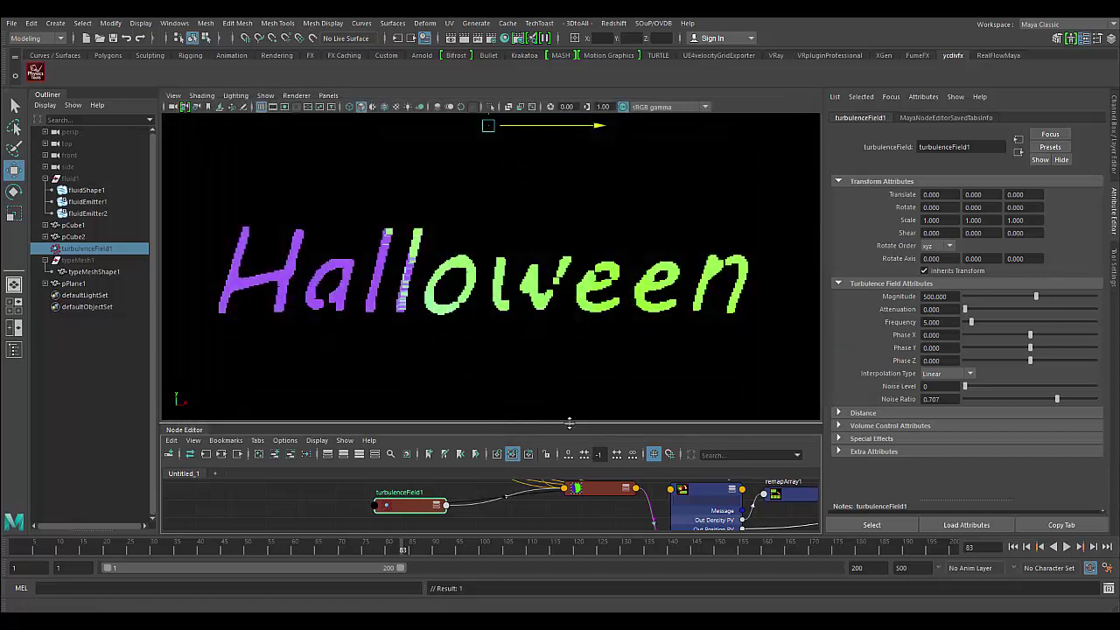
Enlarge the Node Editor, frame fluidShape1 and fluidAttributeToArray, and select fluidEmitter1.
drag(567, 423, 567, 297)
mouse_move(583, 407)
alt+middle_down()
mouse_move(420, 457)
mouse_move(272, 483)
alt+middle_up()
mouse_move(514, 468)
alt+middle_down()
mouse_move(432, 423)
mouse_move(314, 427)
alt+middle_up()
scroll(432, 424, up, 3)
scroll(388, 428, down, 3)
click(316, 387)
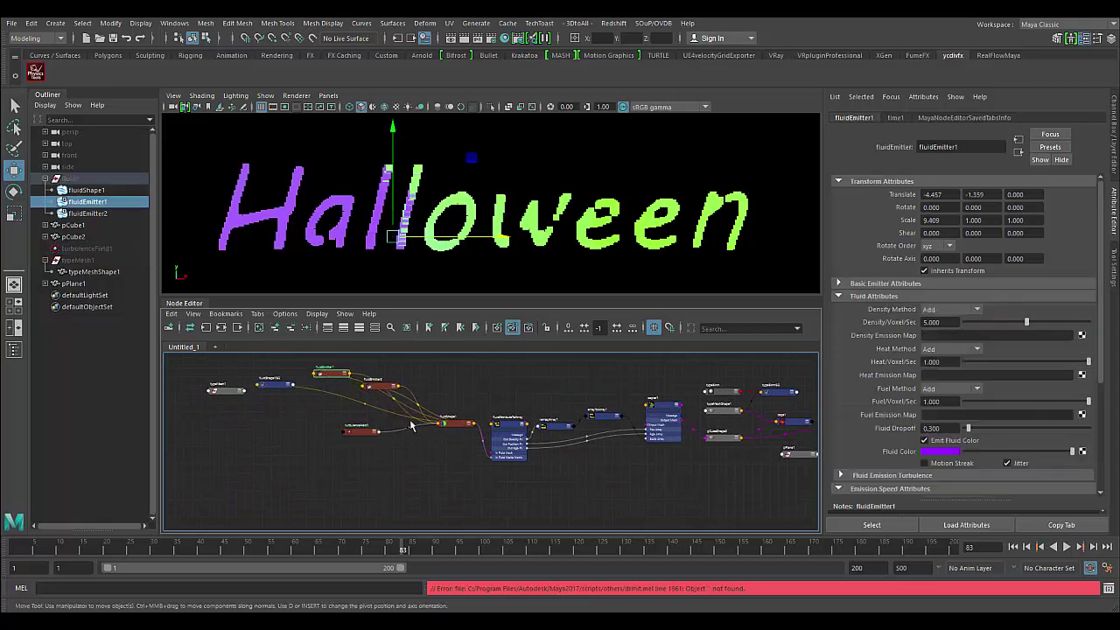
Move fluidEmitter2 up and right, recentre the fluid network, and select fluidShape1.
scroll(420, 430, up, 2)
scroll(423, 435, up, 2)
mouse_move(423, 435)
alt+middle_down()
mouse_move(405, 468)
mouse_move(368, 490)
alt+middle_up()
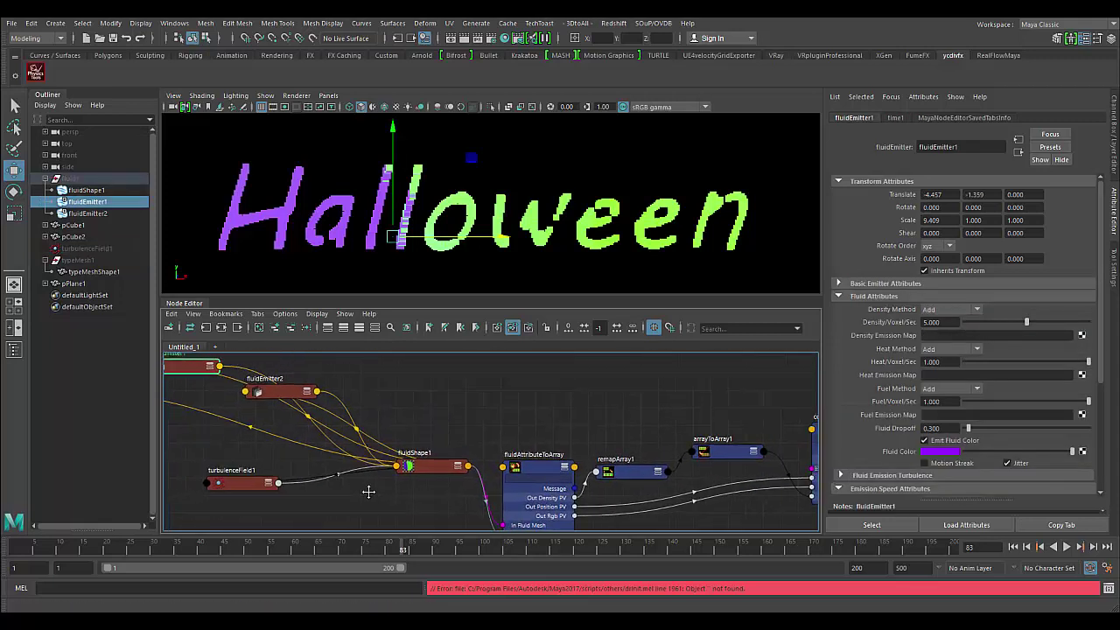
drag(297, 393, 355, 376)
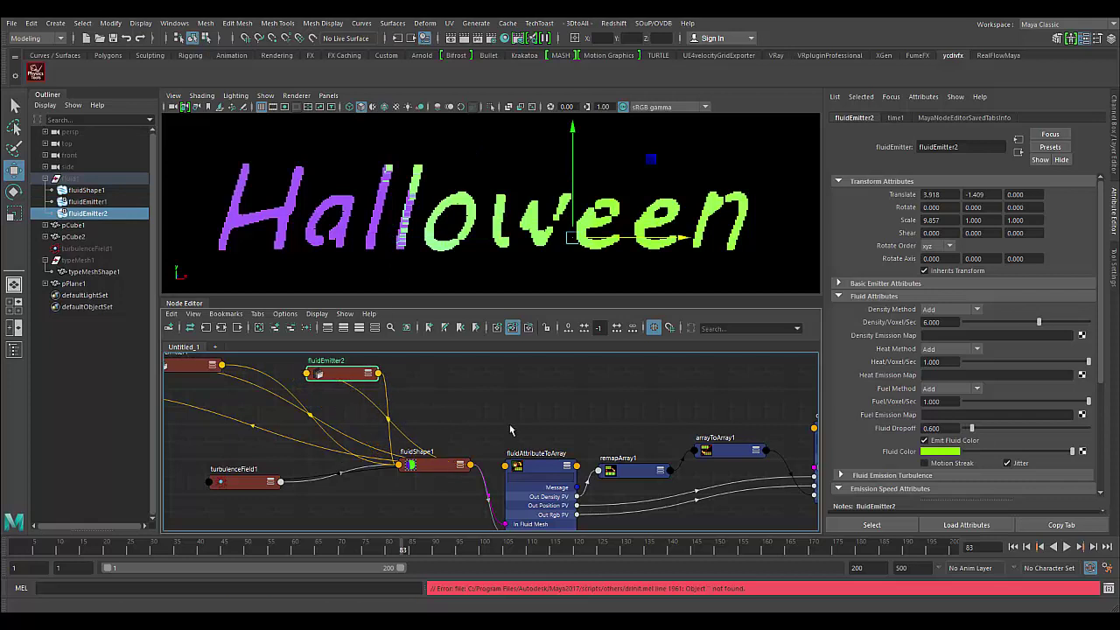
mouse_move(496, 422)
alt+middle_down()
mouse_move(484, 370)
mouse_move(528, 427)
alt+middle_up()
click(466, 470)
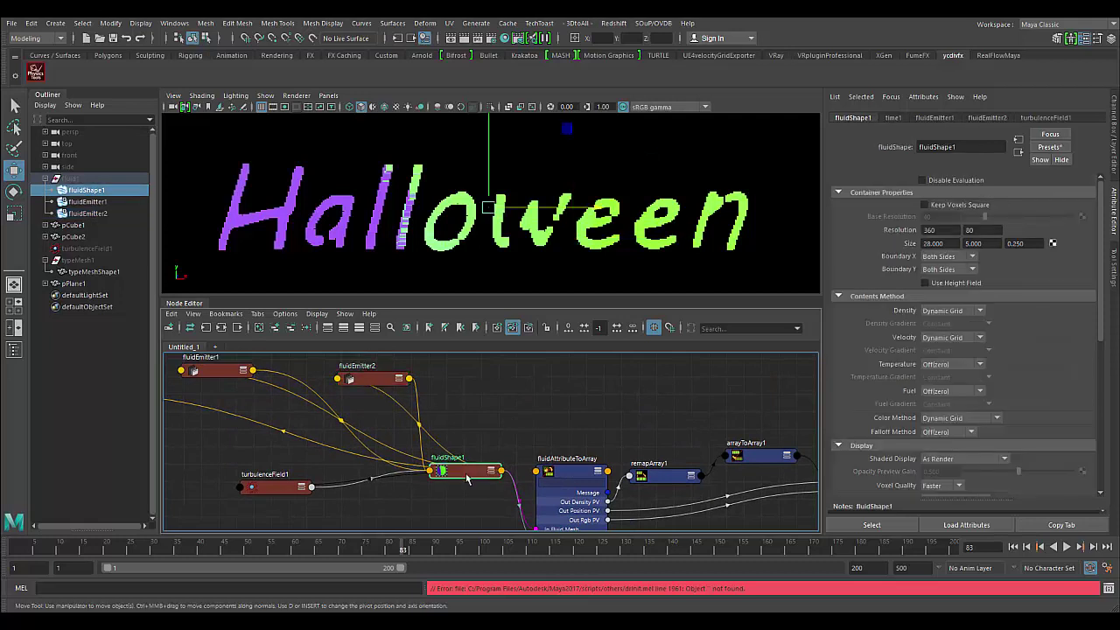
Unhide the fluid1 container and the typeMesh1 Halloween text with H.
click(74, 179)
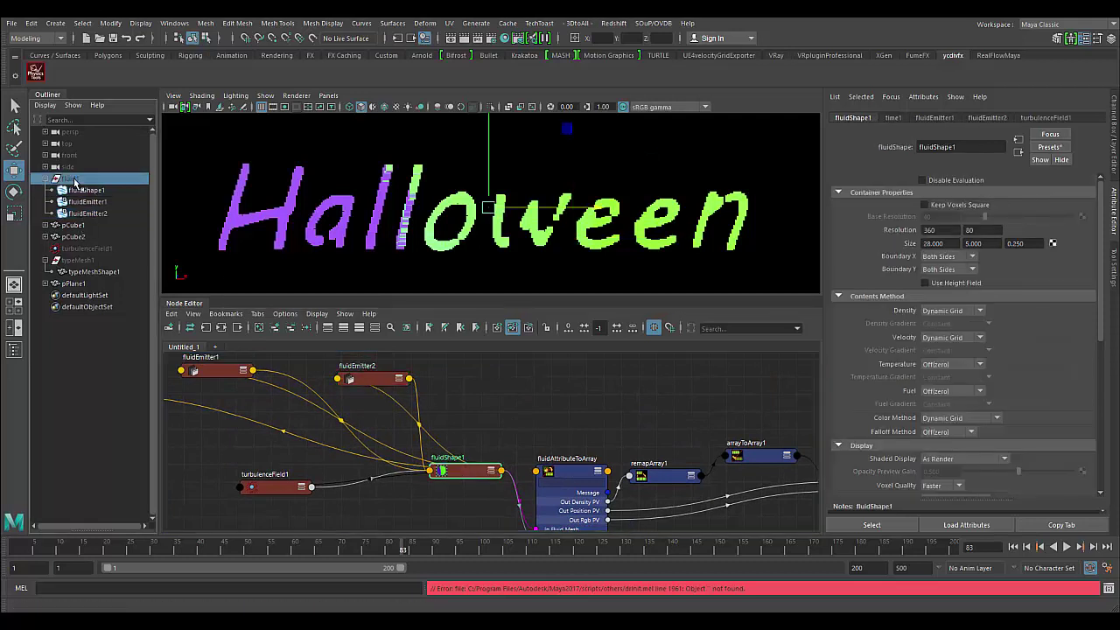
key(h)
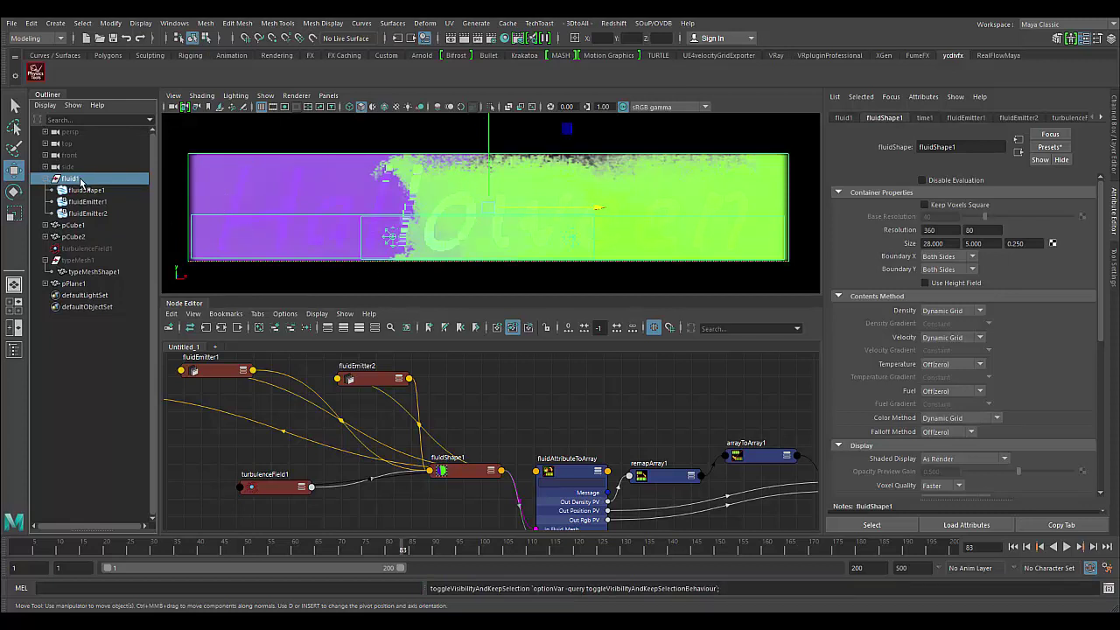
click(79, 259)
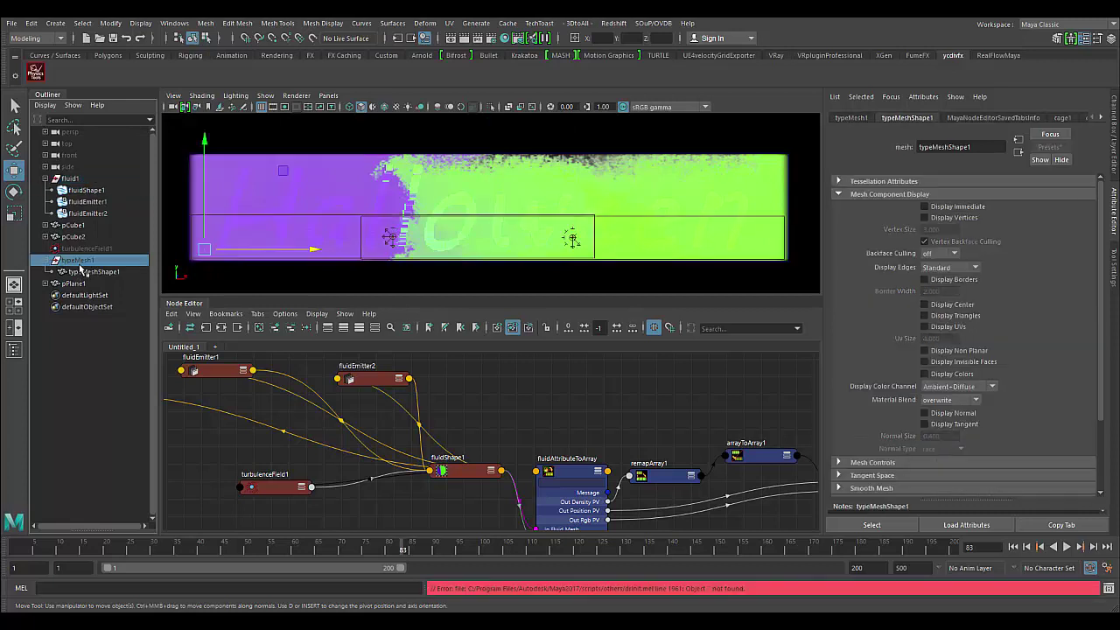
key(h)
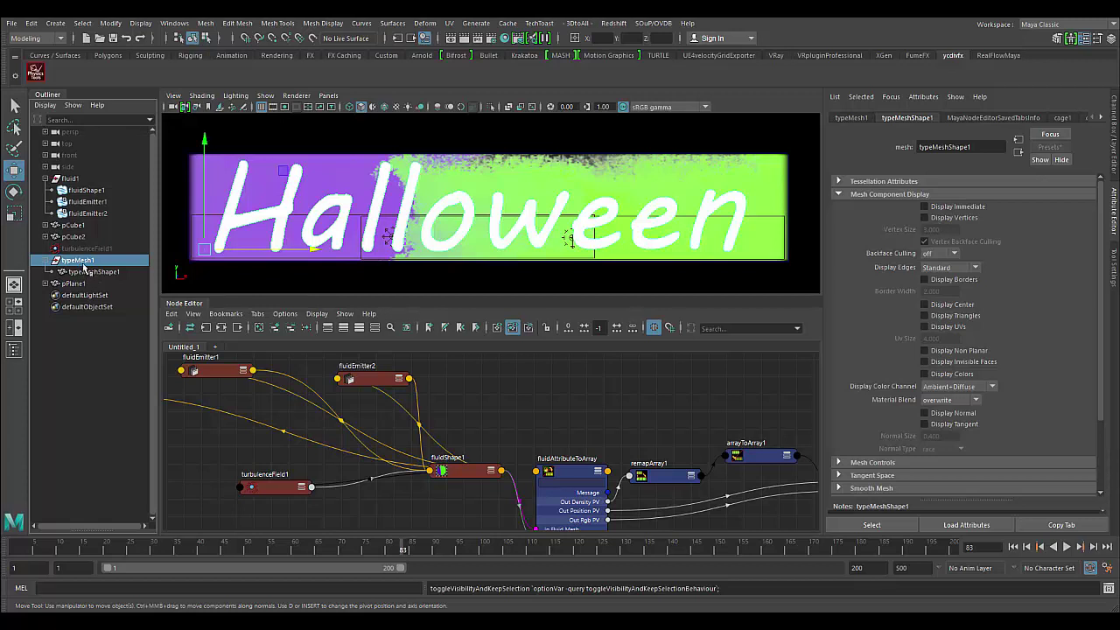
Browse the Create and Surfaces menus, then dismiss them without choosing anything.
click(56, 22)
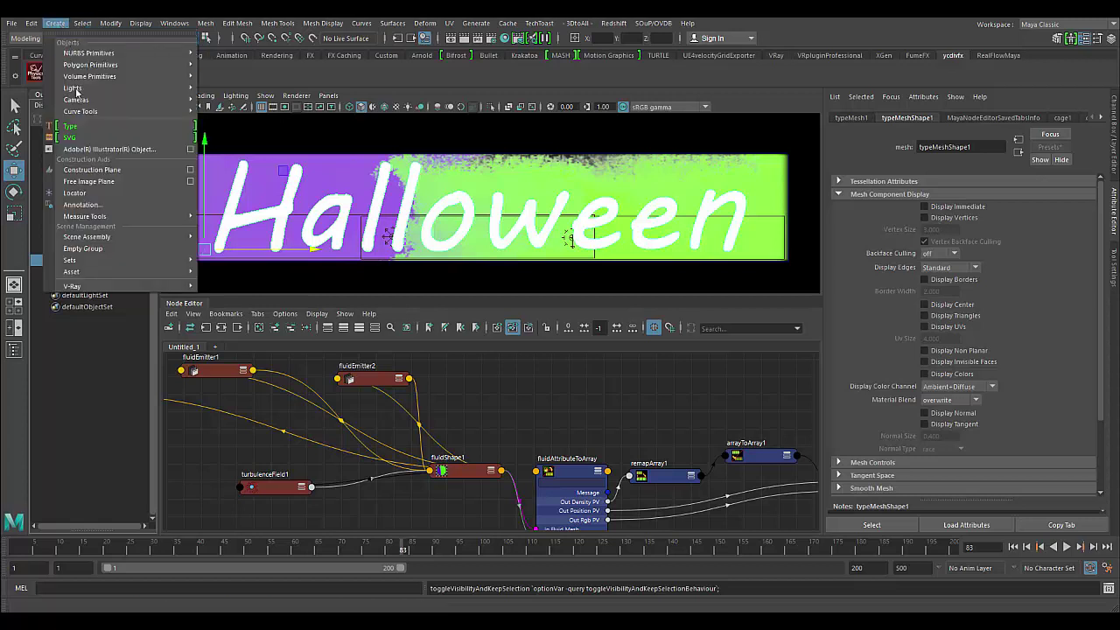
click(393, 23)
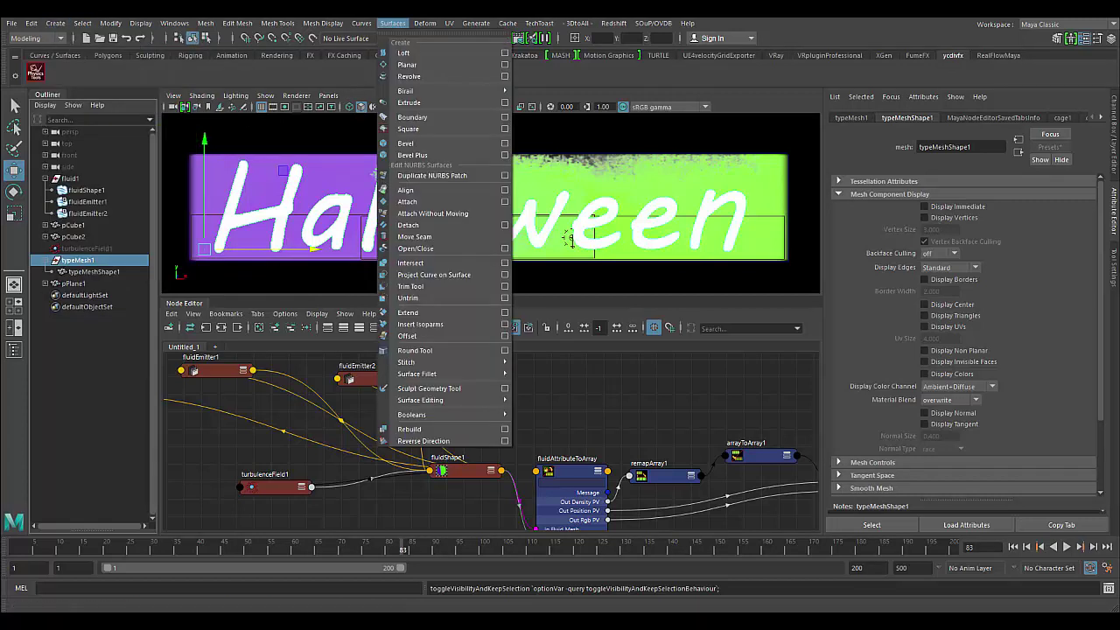
key(Escape)
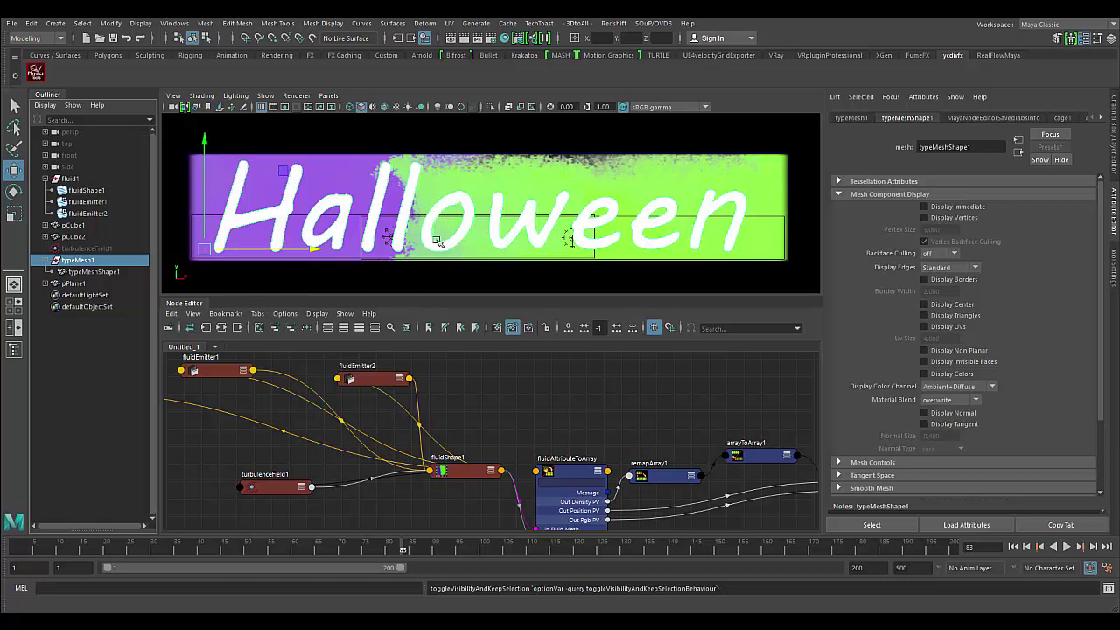
Hide the fluid1 container and the typeMesh1 text again with H.
click(71, 179)
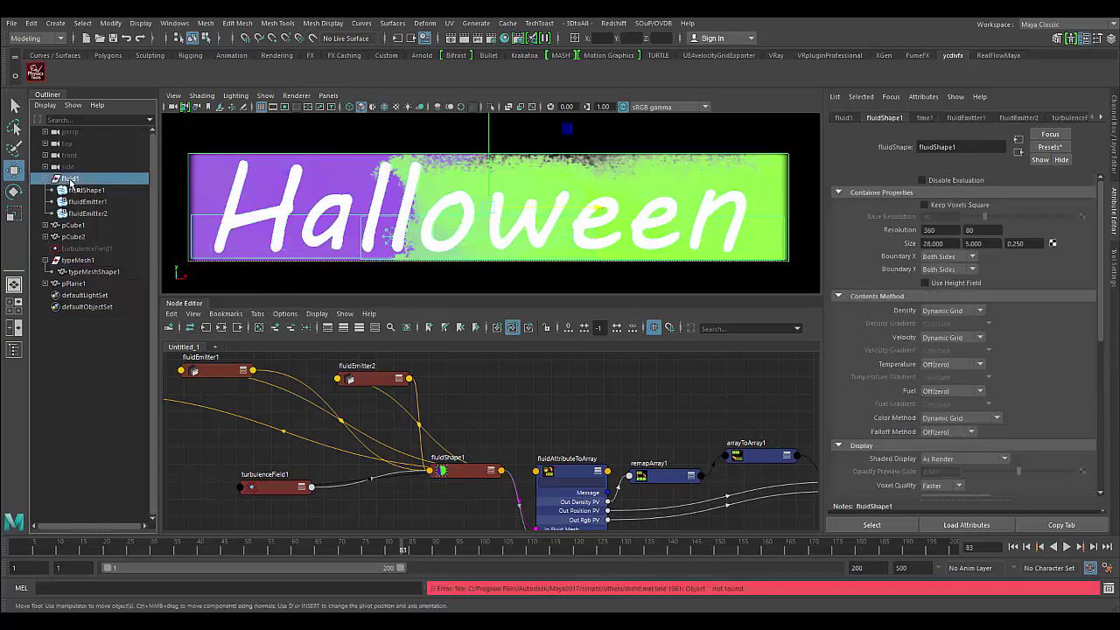
key(h)
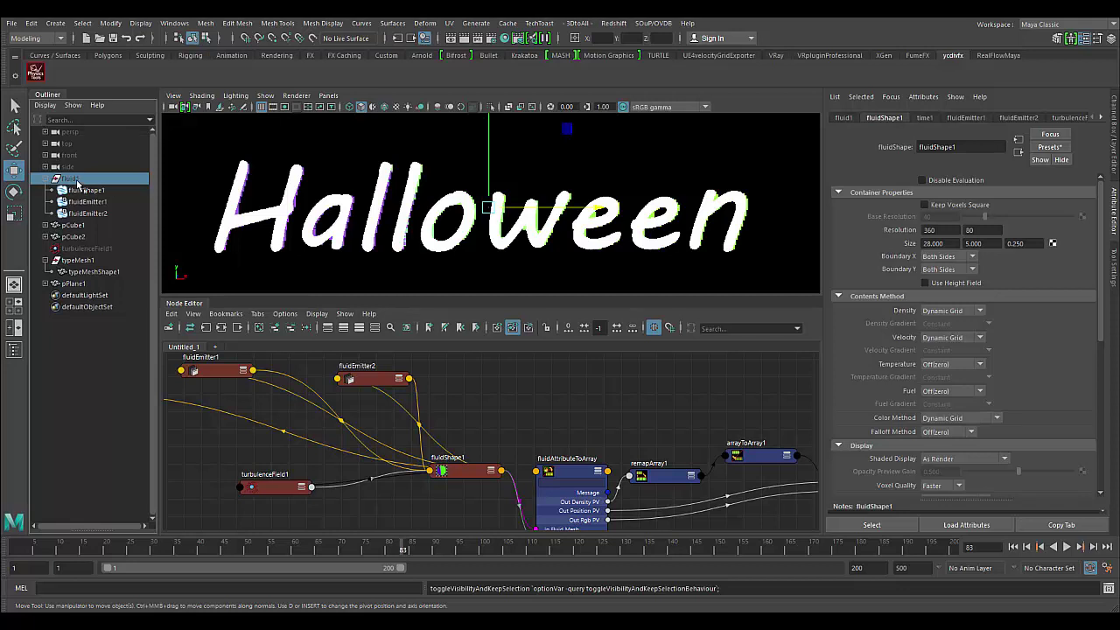
click(79, 260)
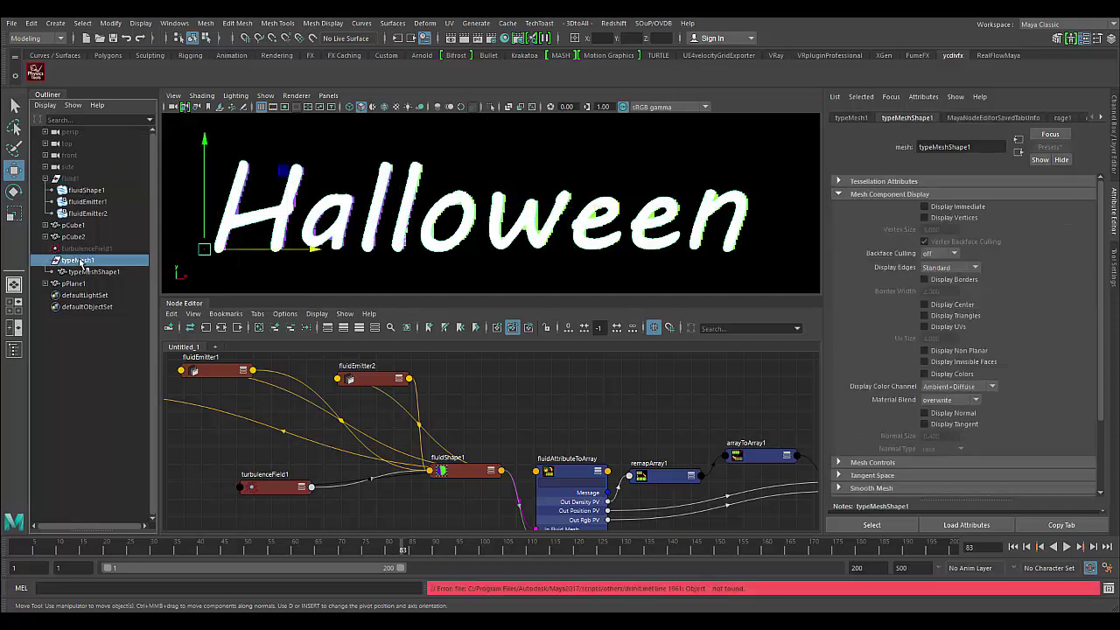
key(h)
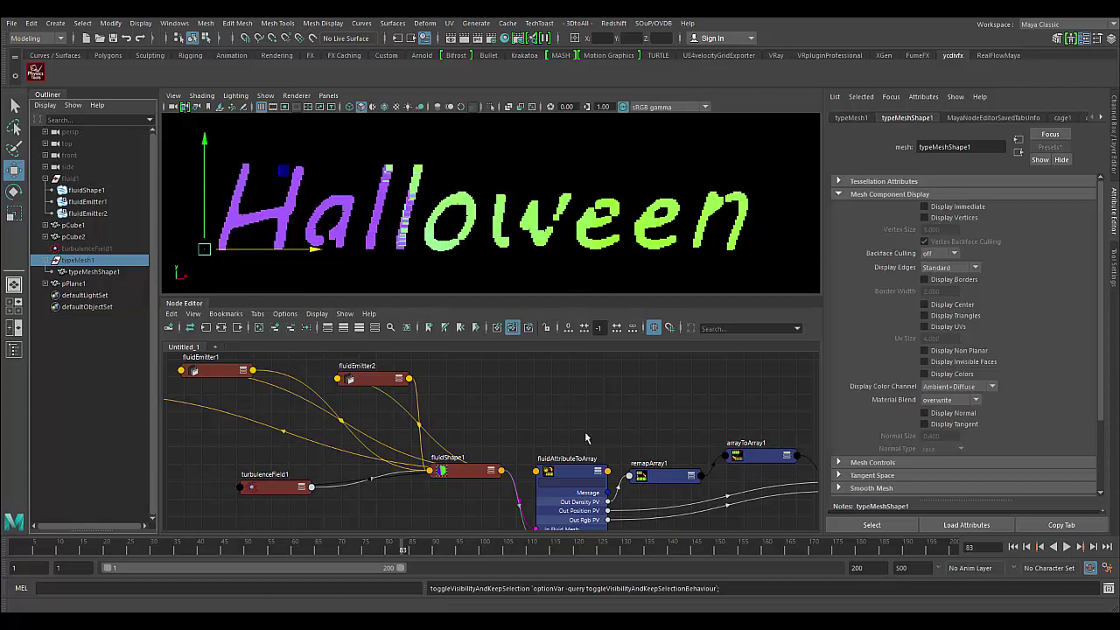
Move fluidShape1 down-left and shift fluidAttributeToArray slightly up and left, with copier1 in view.
click(577, 477)
drag(578, 477, 574, 462)
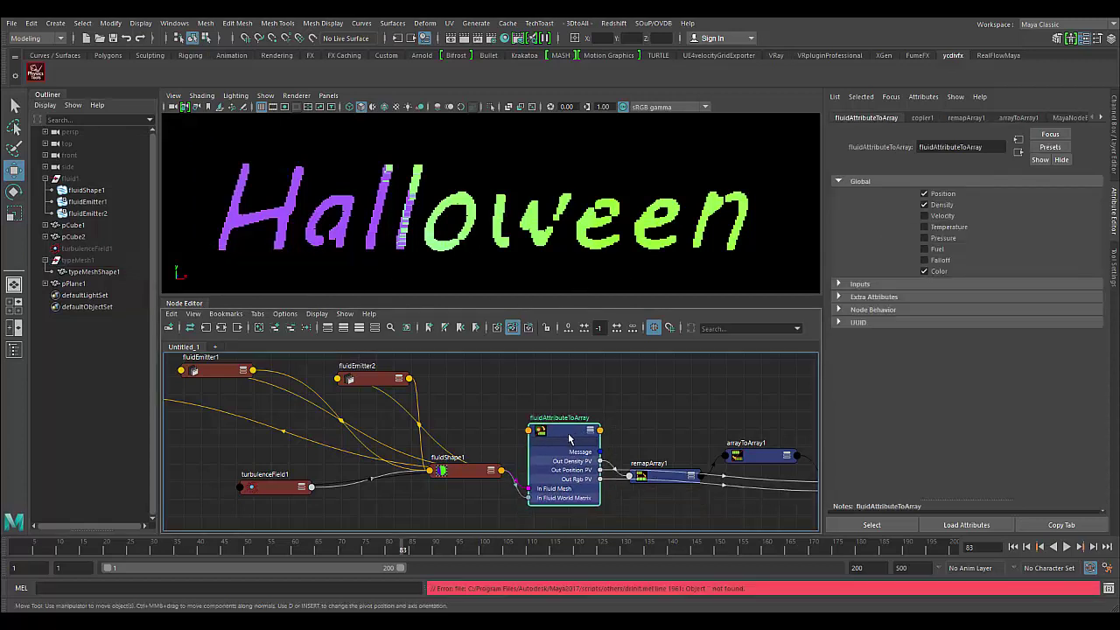
alt+middle_drag(639, 437, 517, 382)
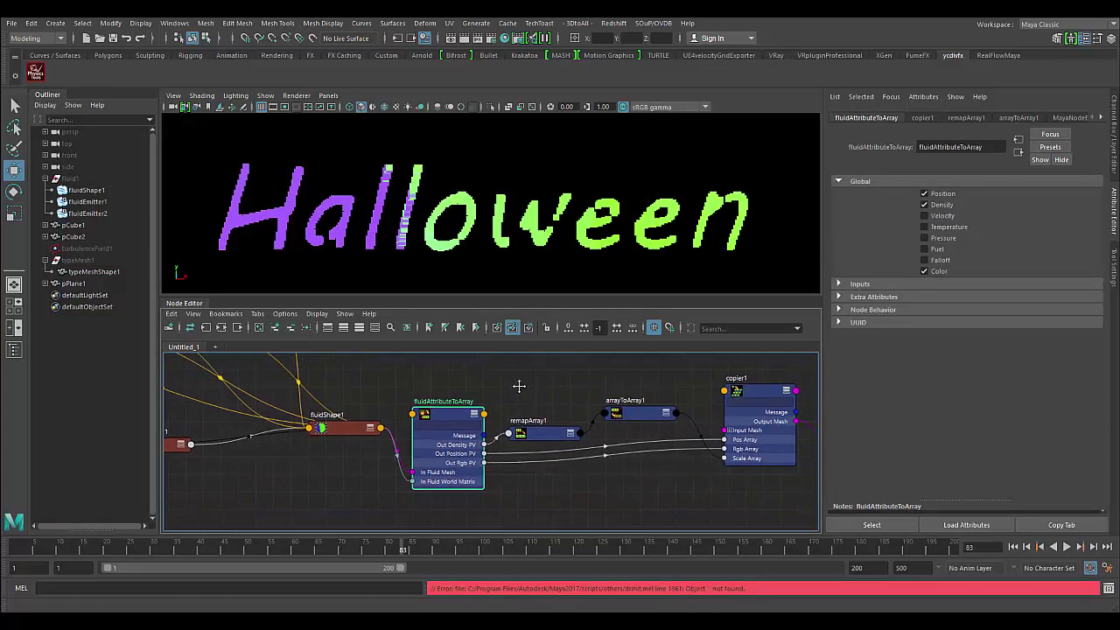
click(344, 434)
drag(343, 434, 330, 472)
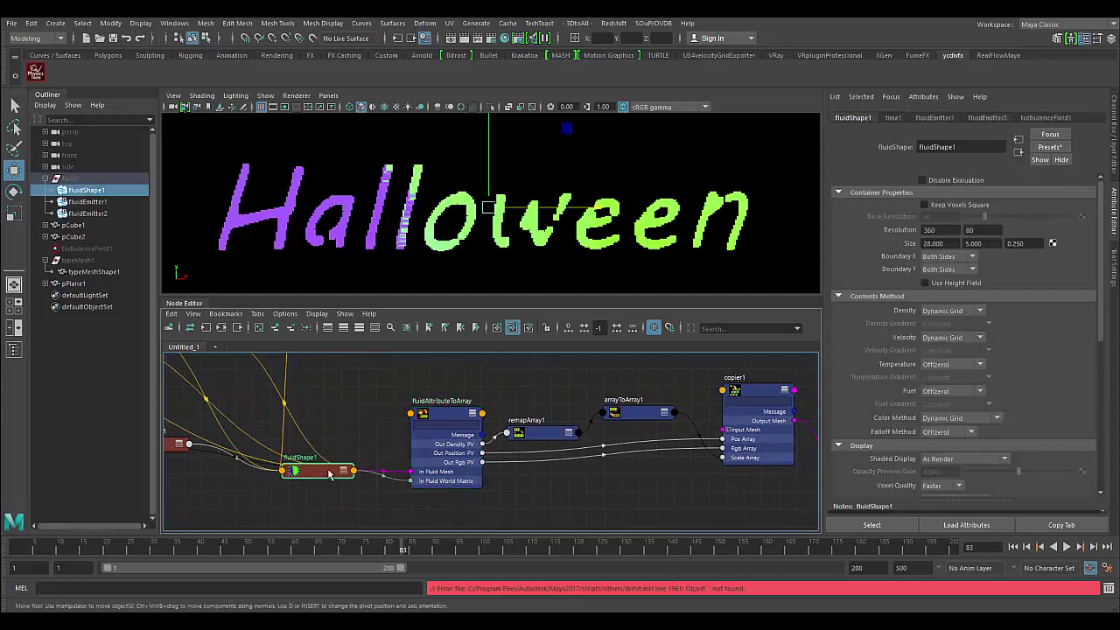
click(454, 423)
drag(452, 422, 436, 424)
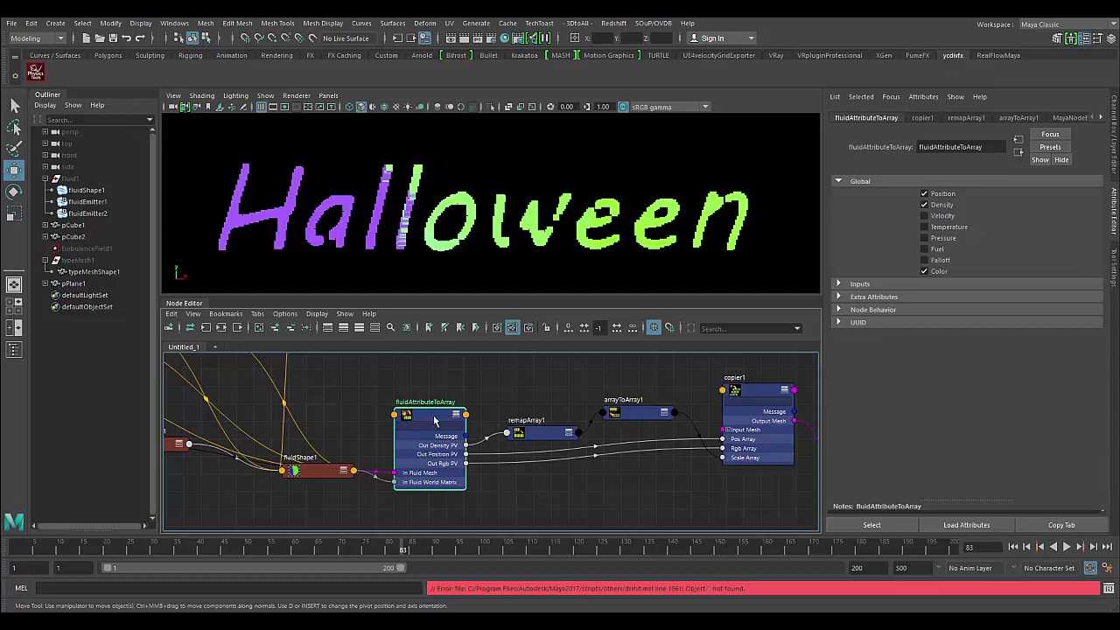
Raise remapArray1 and arrayToArray1 into line, then select copier1 and show its downstream nodes.
drag(538, 435, 529, 403)
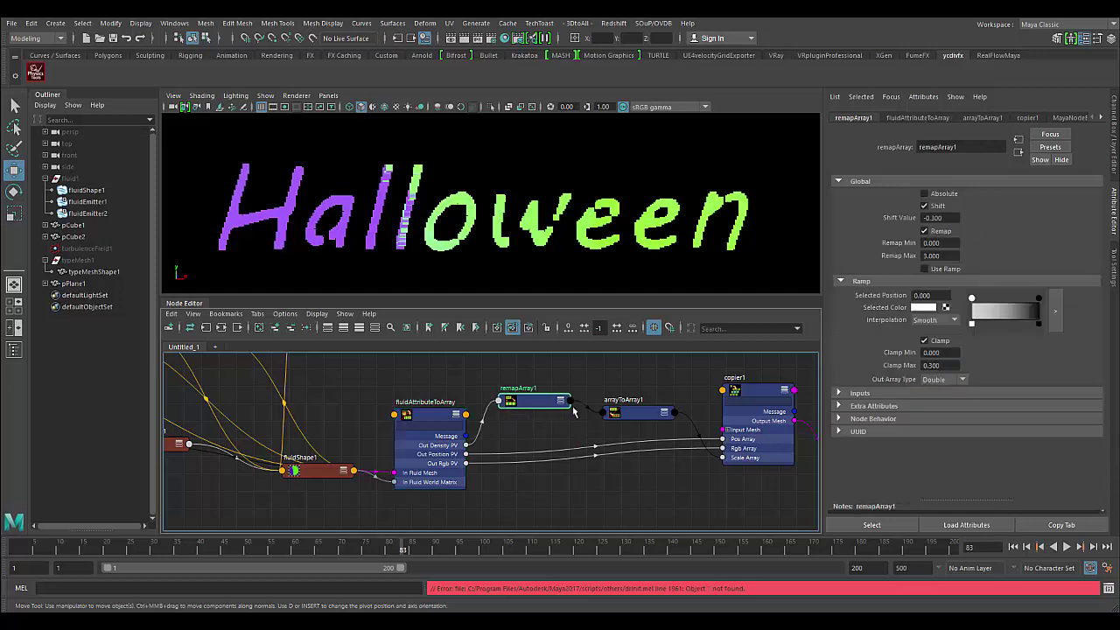
drag(639, 412, 635, 401)
alt+middle_drag(602, 475, 479, 480)
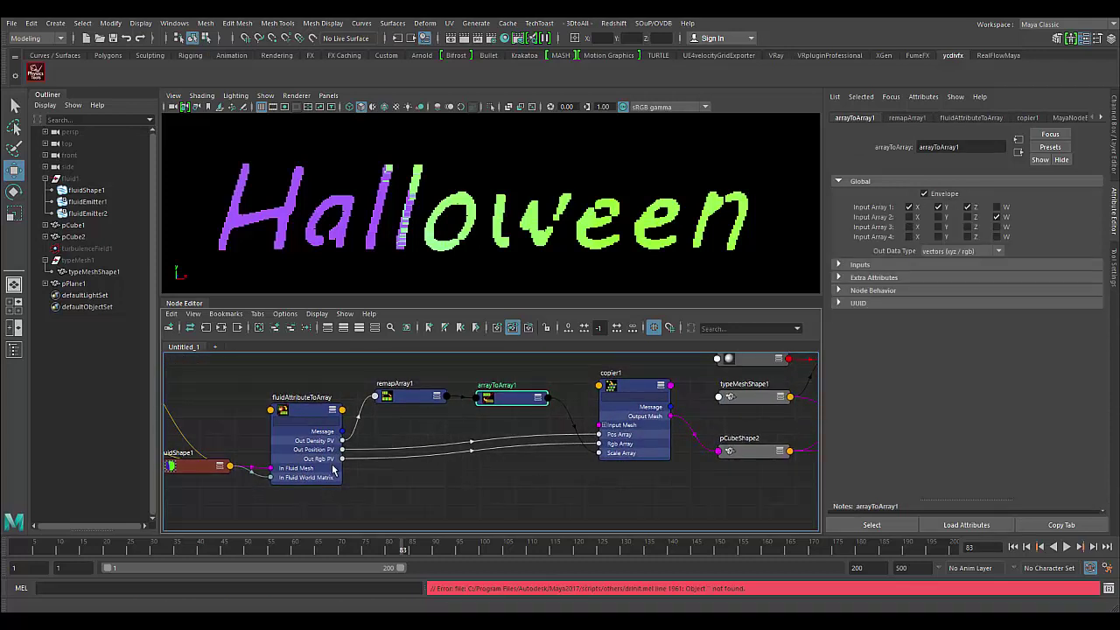
click(637, 386)
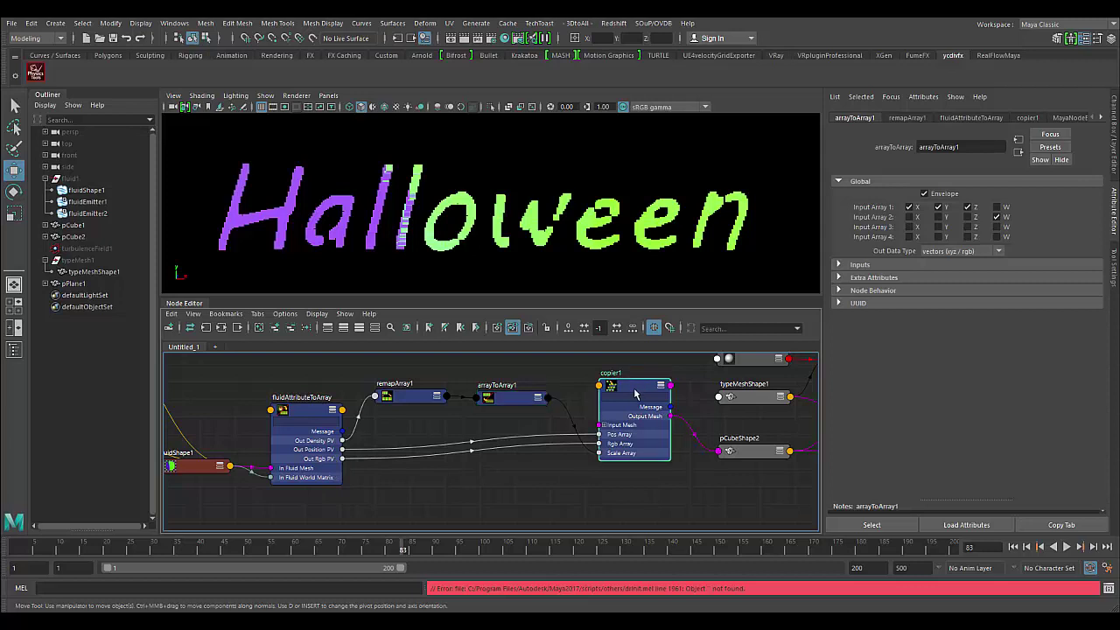
alt+middle_drag(621, 433, 571, 454)
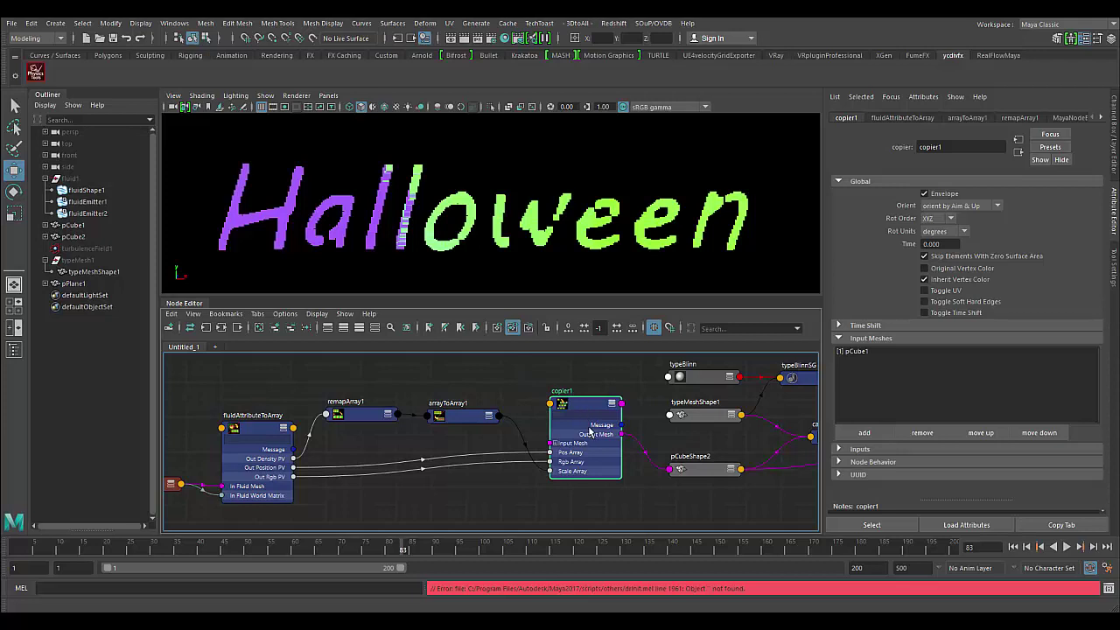
Pan to reveal deleteComponent1, then lower copier1 and raise pCubeShape2 so they sit level.
alt+middle_drag(581, 424, 450, 432)
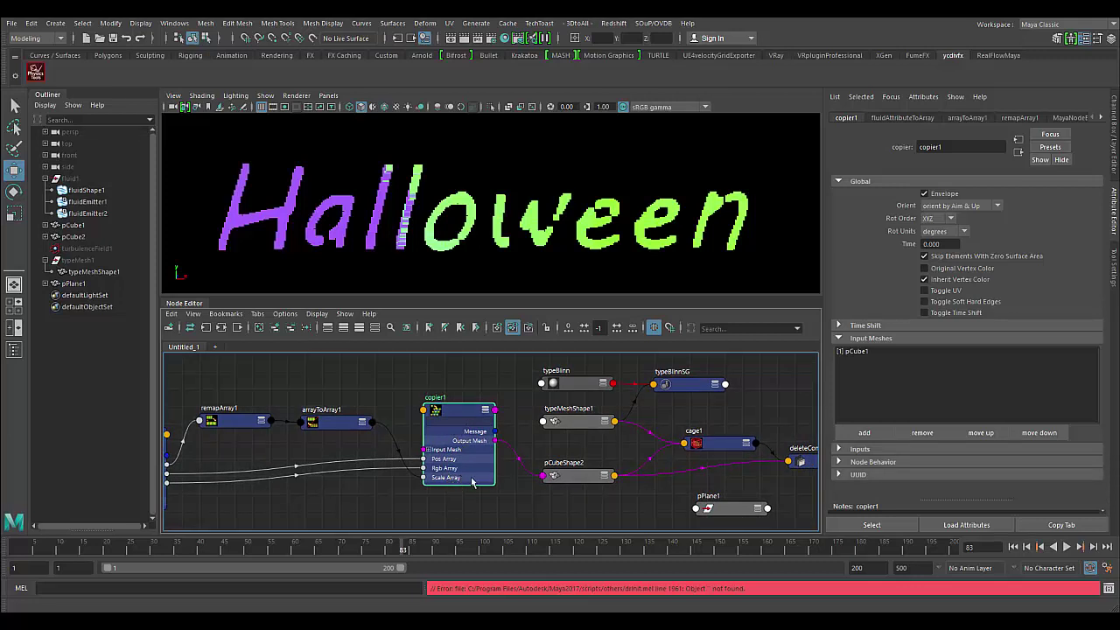
alt+middle_drag(472, 479, 428, 479)
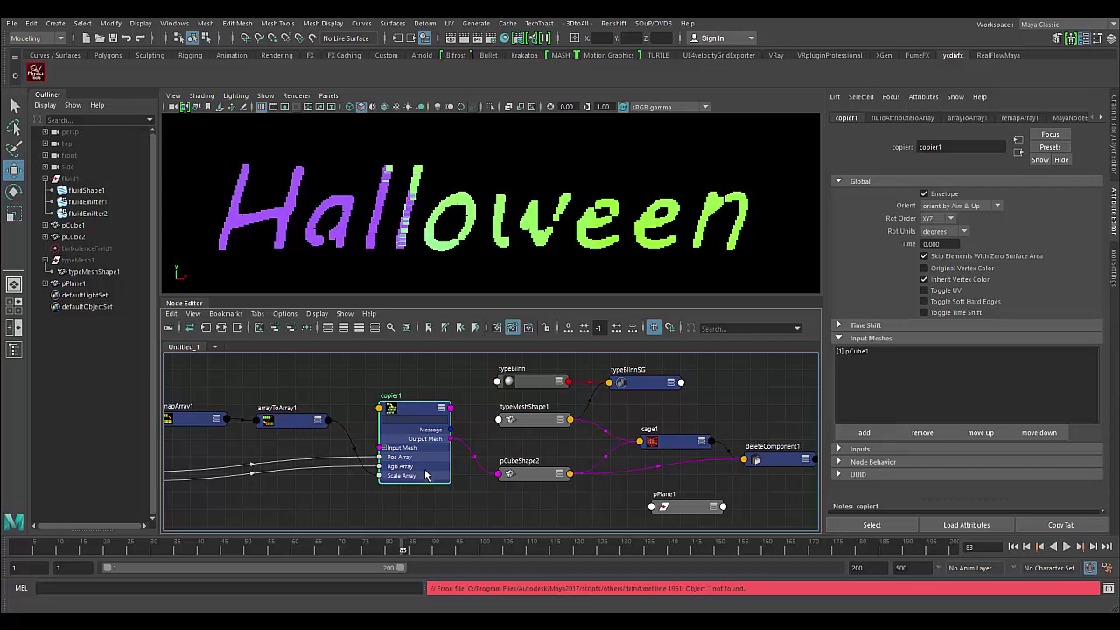
alt+middle_drag(426, 474, 371, 473)
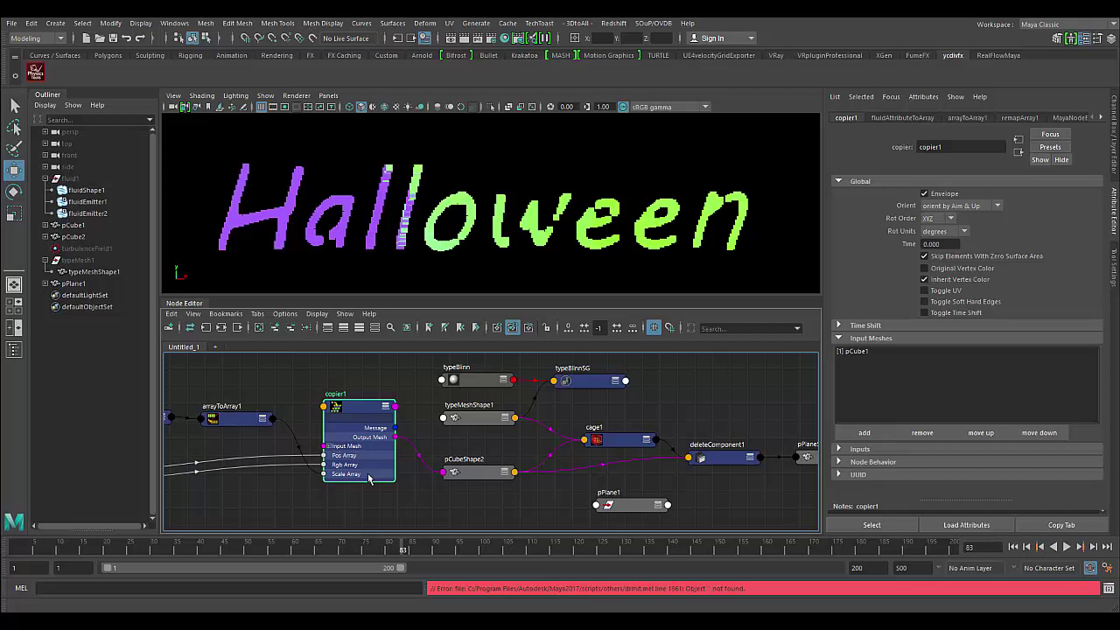
alt+middle_drag(401, 477, 366, 488)
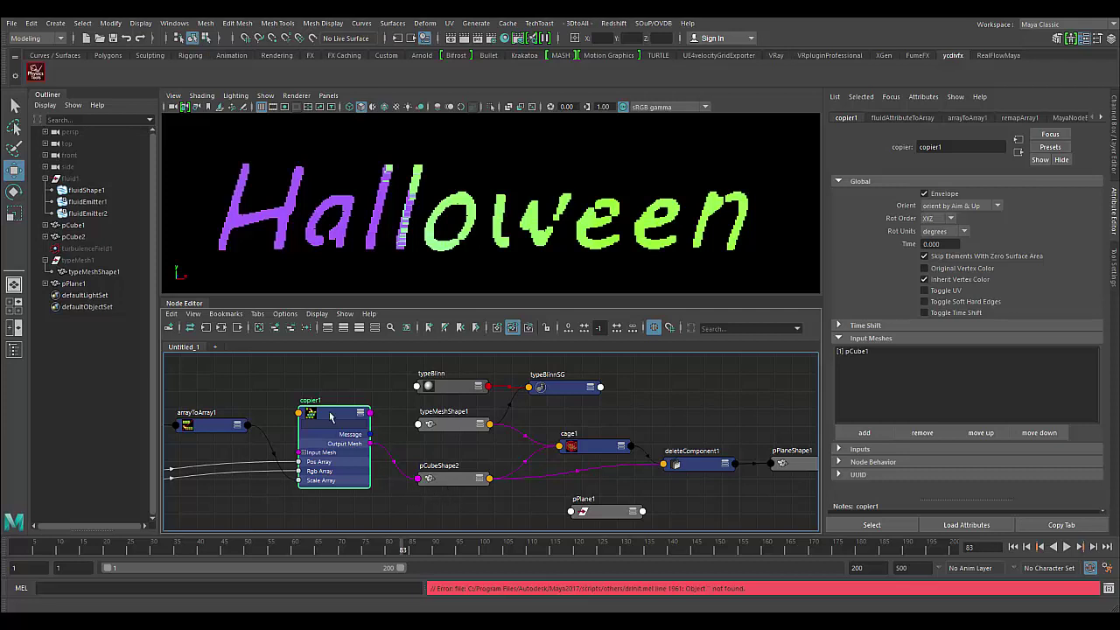
drag(329, 418, 328, 426)
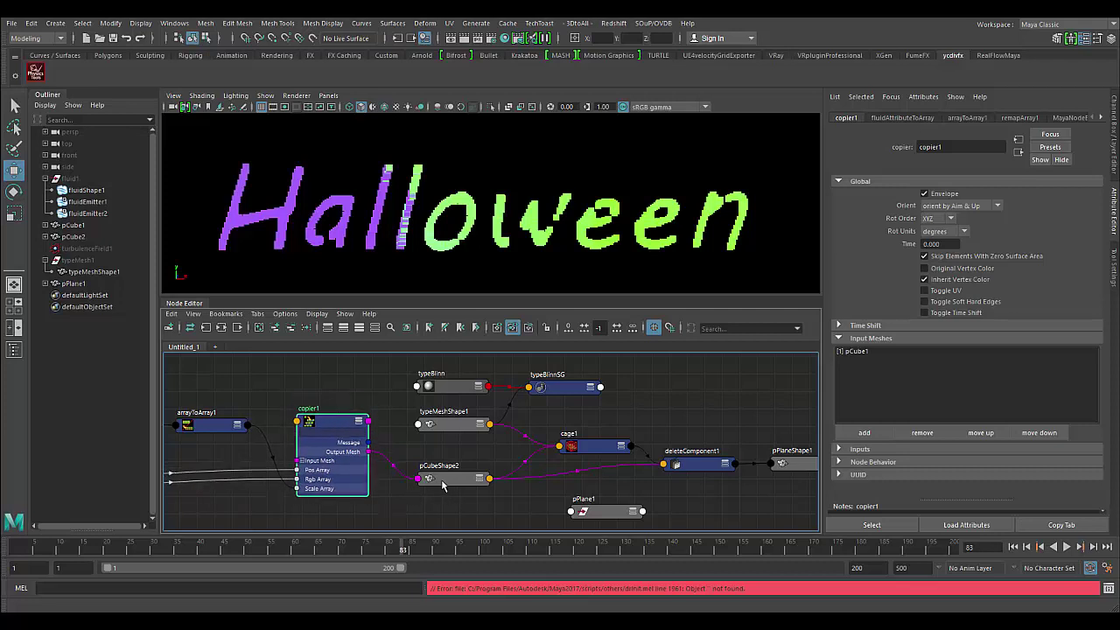
drag(447, 485, 445, 470)
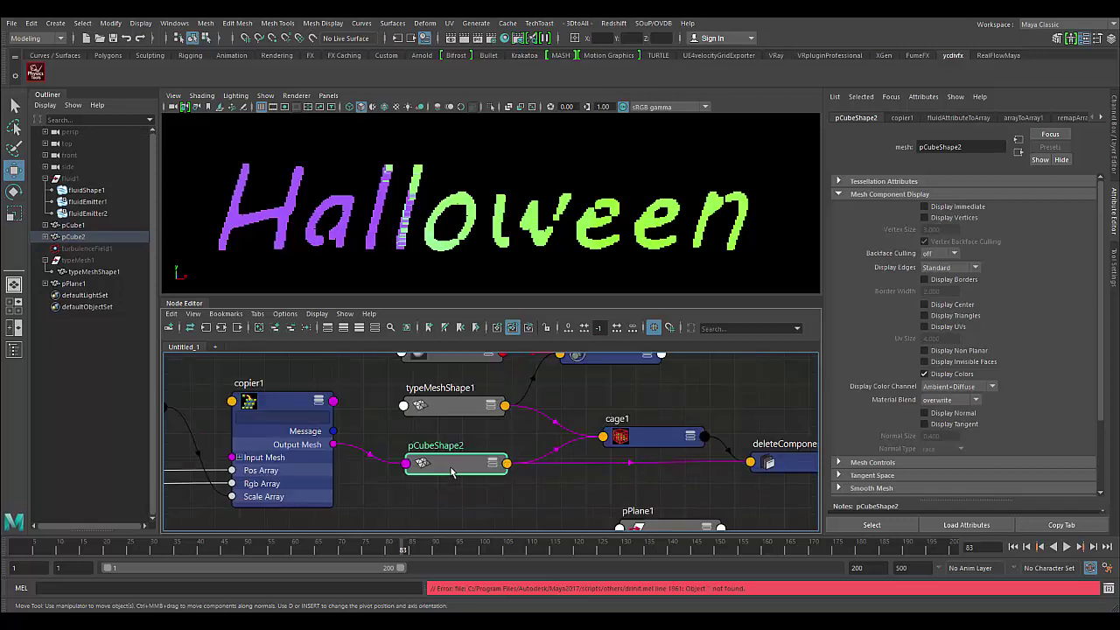
Pan left over the node chain and lift the typeBlinn node clear of the others.
alt+middle_drag(441, 474, 436, 474)
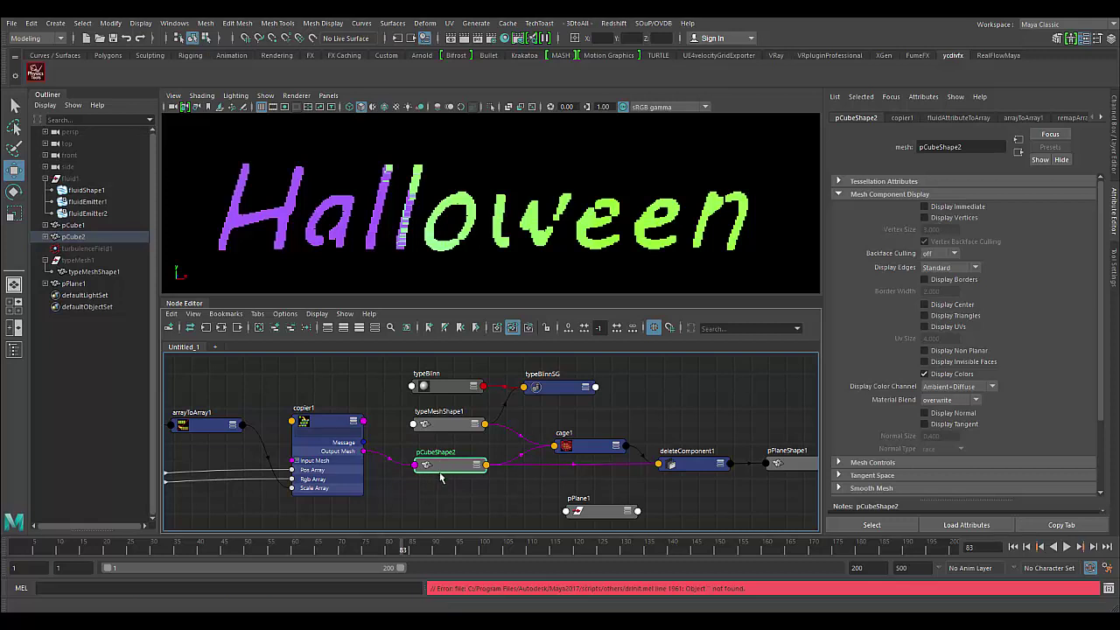
alt+middle_drag(440, 477, 354, 484)
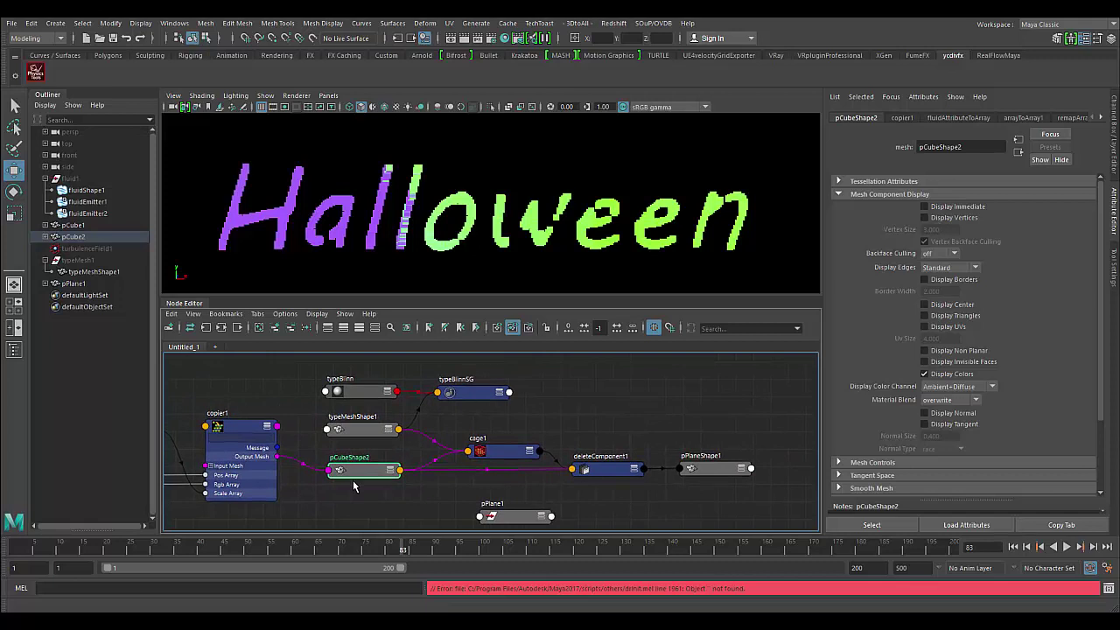
drag(372, 394, 366, 370)
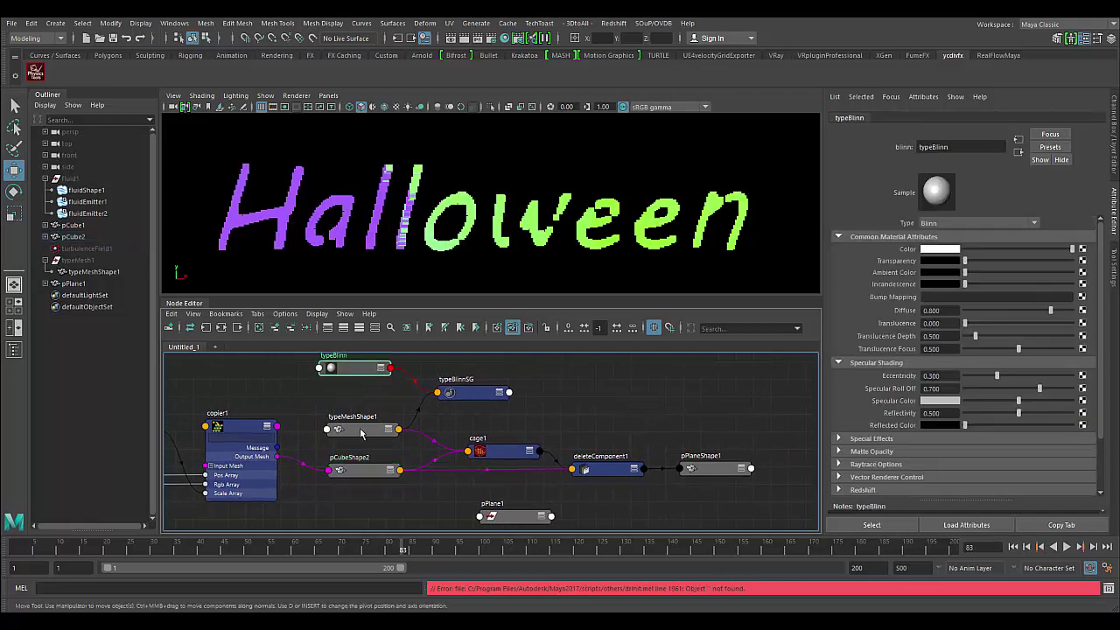
Move typeBlinnSG left and typeMeshShape1 right, then delete their connection.
drag(361, 432, 379, 431)
drag(481, 396, 323, 388)
drag(374, 430, 463, 409)
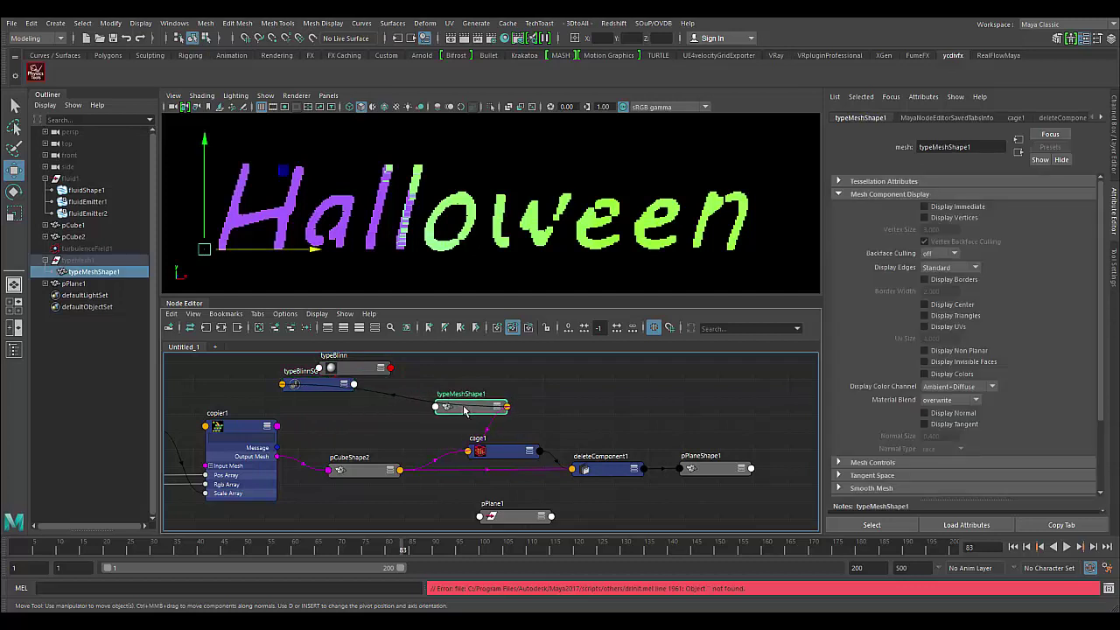
click(400, 416)
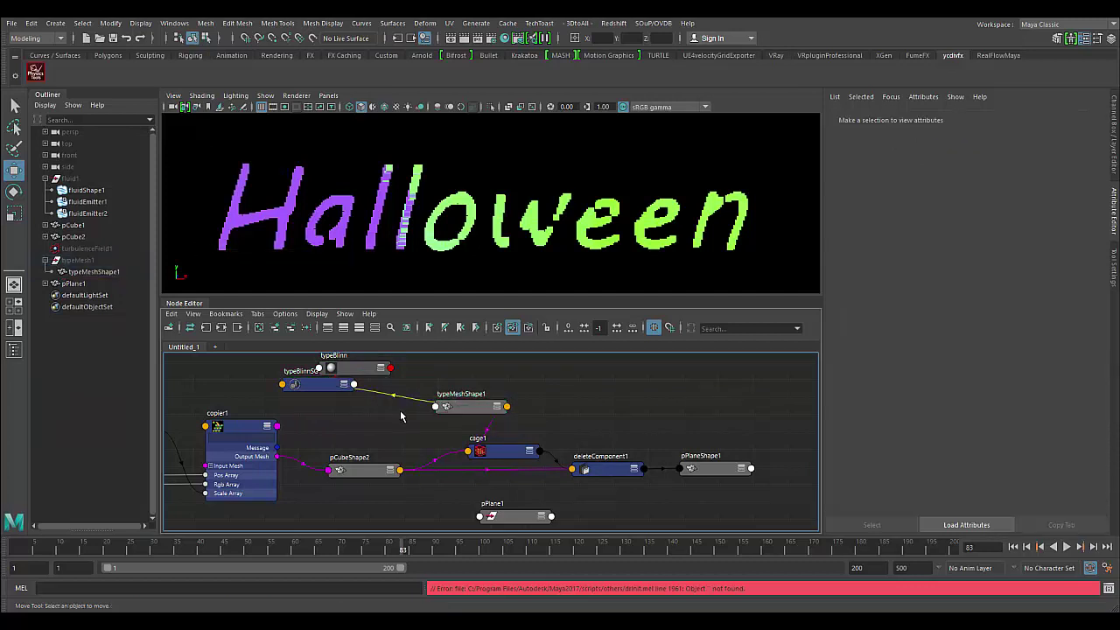
key(Delete)
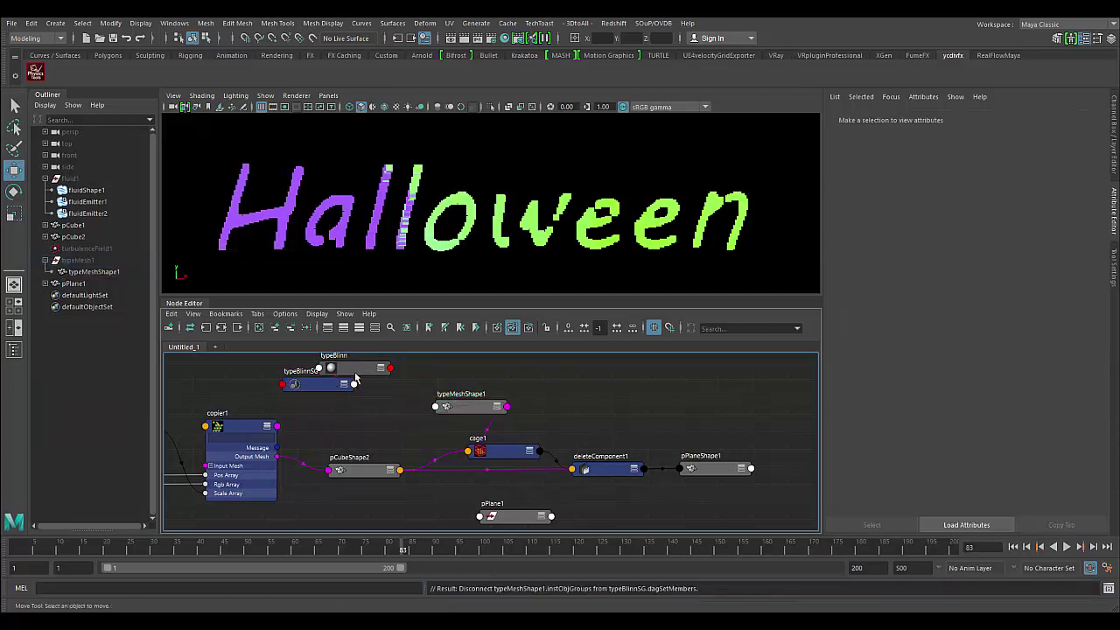
Reposition typeBlinn, typeMeshShape1, cage1, pPlaneShape1 and deleteComponent1, then bring up the SOuP nodes list.
drag(355, 372, 312, 367)
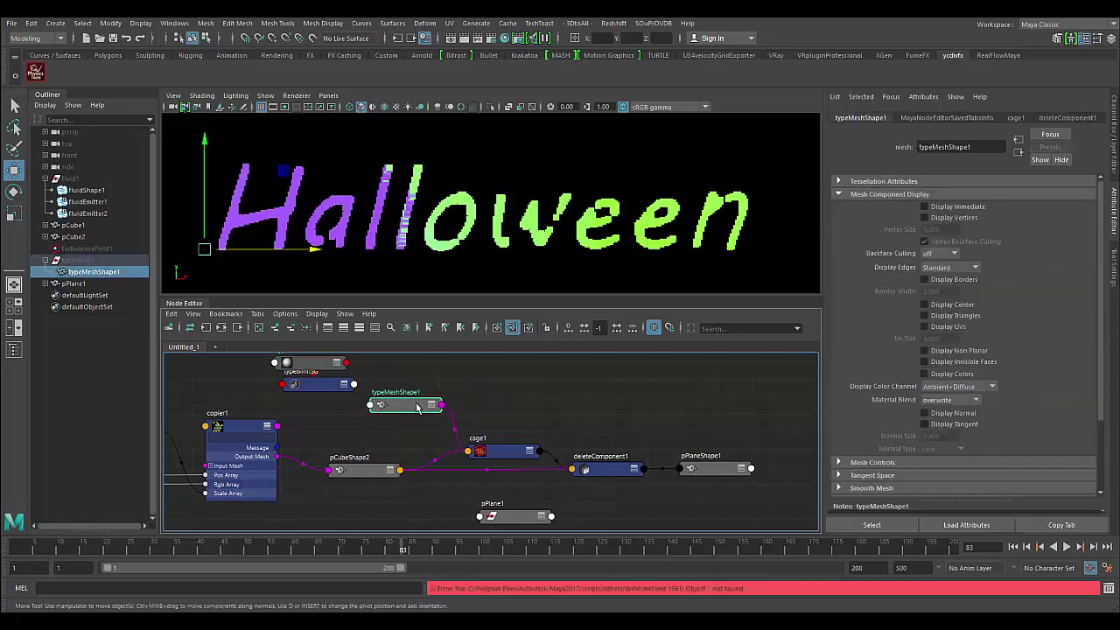
drag(480, 411, 410, 422)
drag(494, 452, 499, 434)
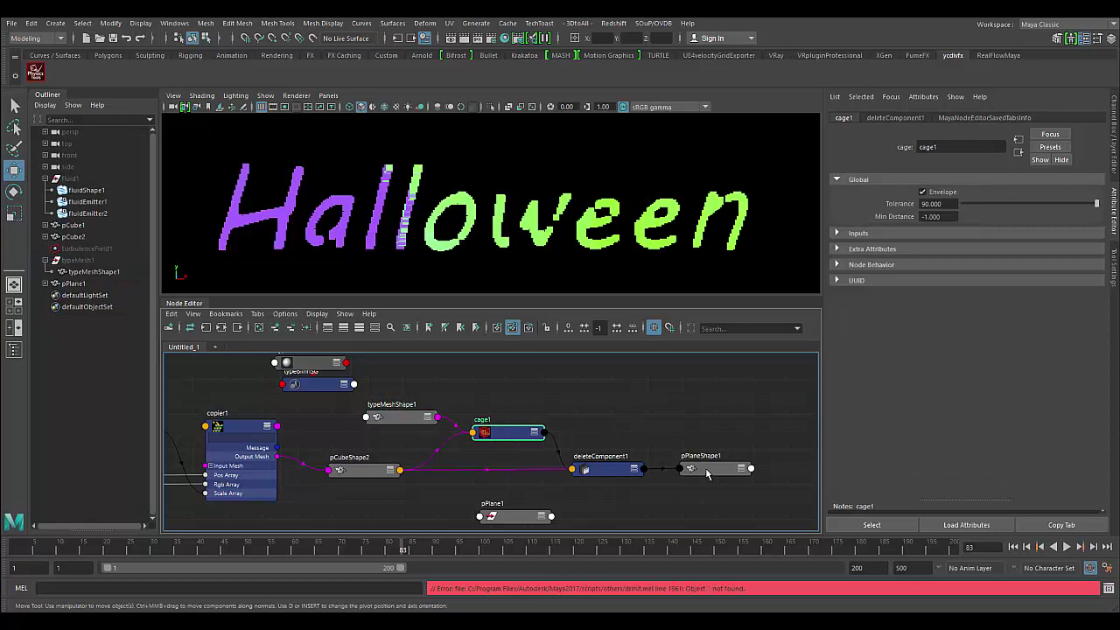
drag(709, 474, 730, 468)
drag(614, 470, 633, 467)
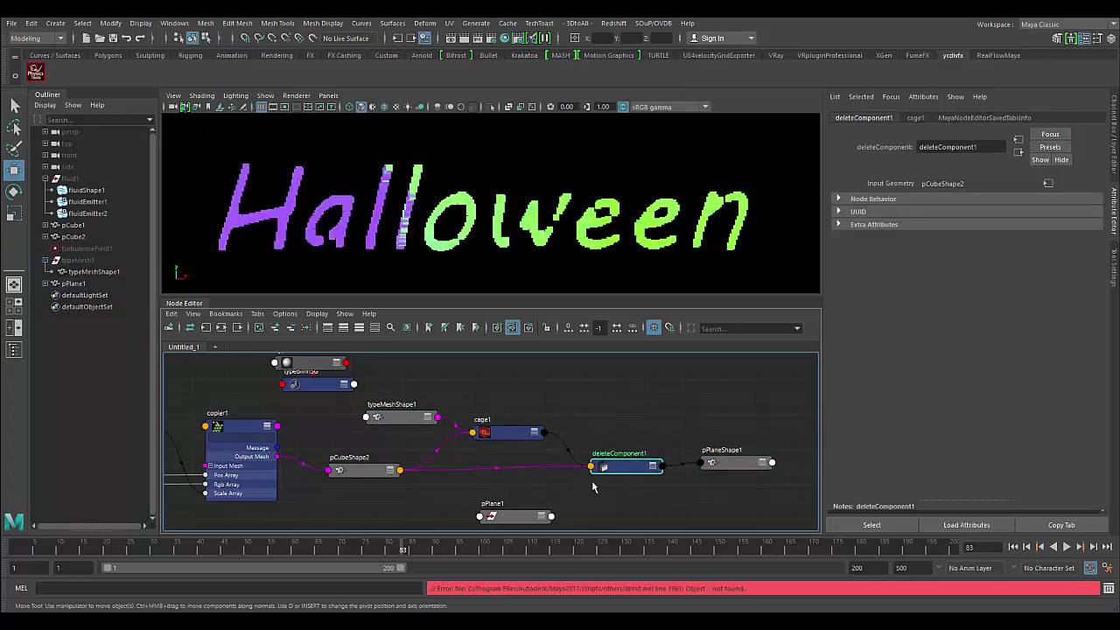
drag(503, 433, 504, 439)
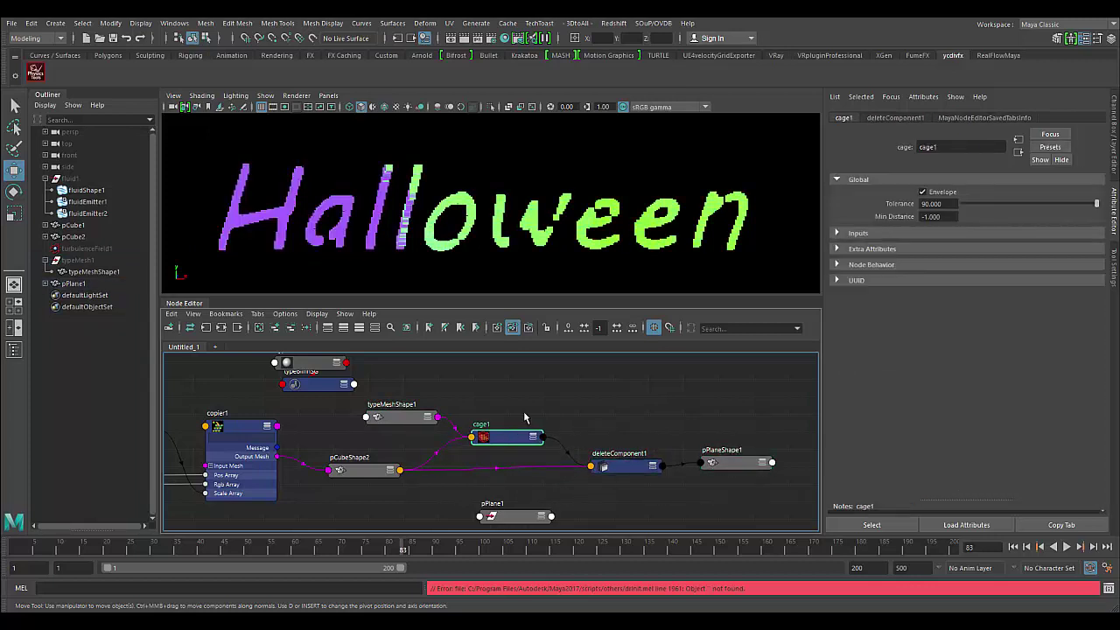
click(655, 24)
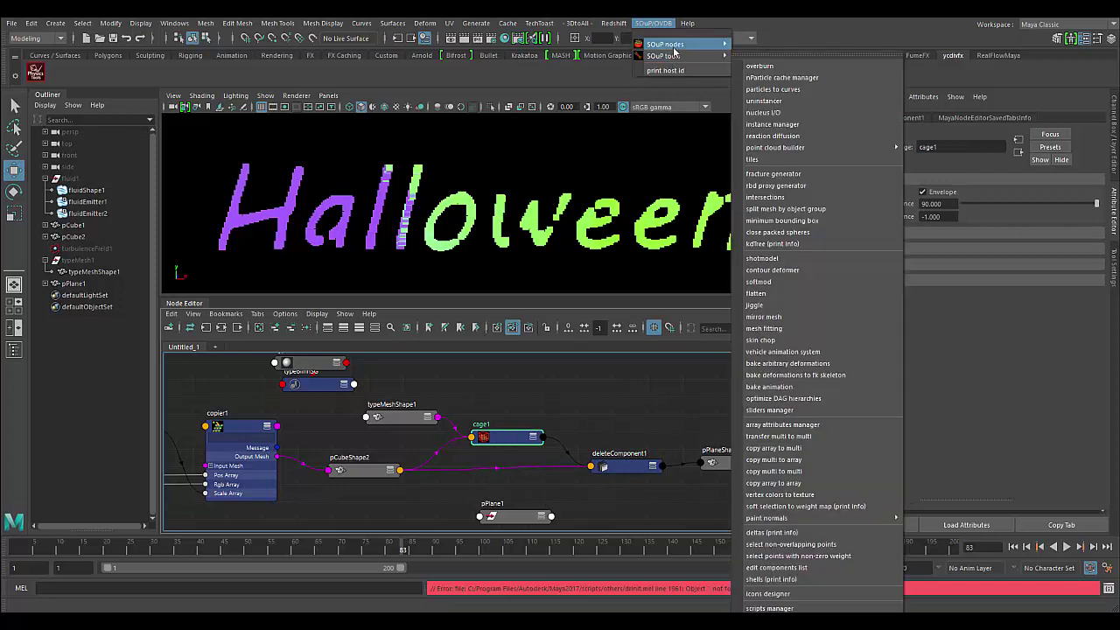
mouse_move(667, 43)
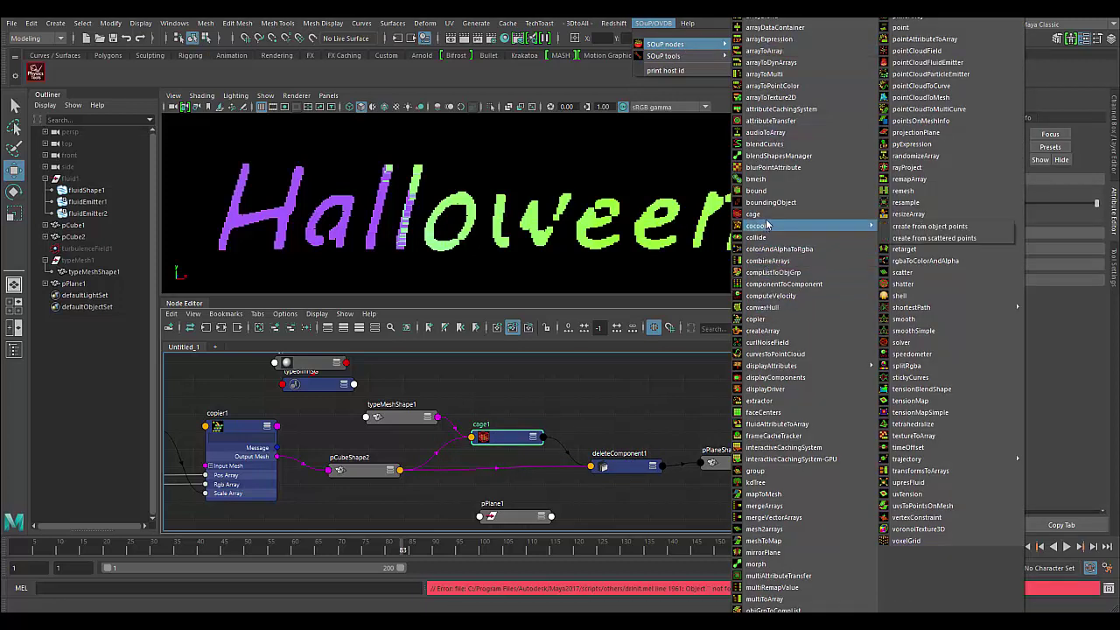
Dismiss the SOuP nodes list, move typeMeshShape1 left, and select pCubeShape2.
click(545, 388)
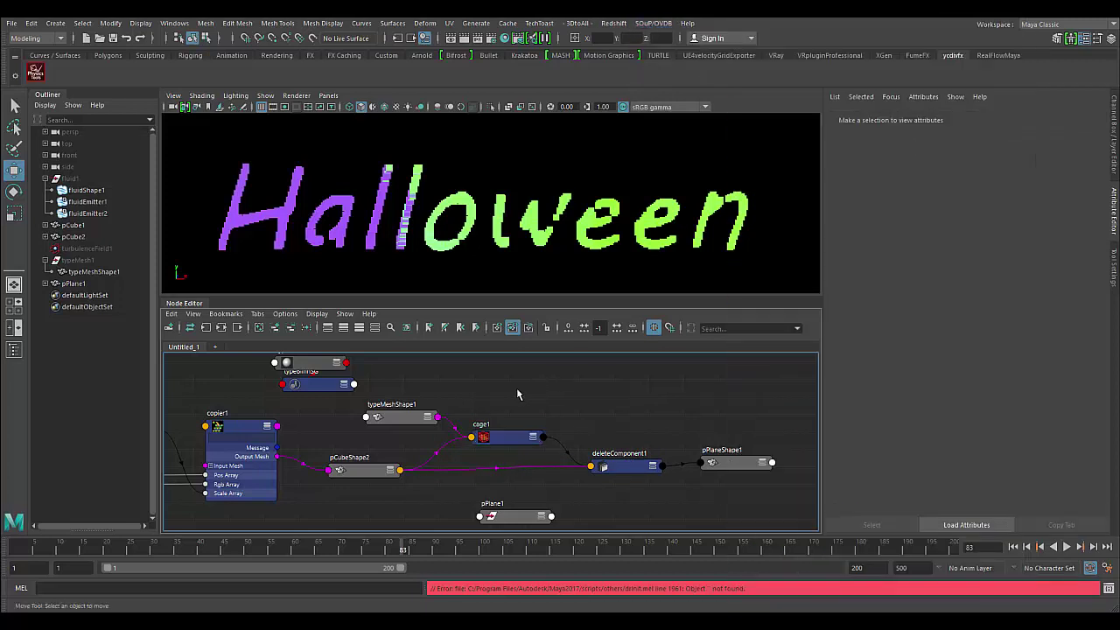
drag(386, 418, 360, 420)
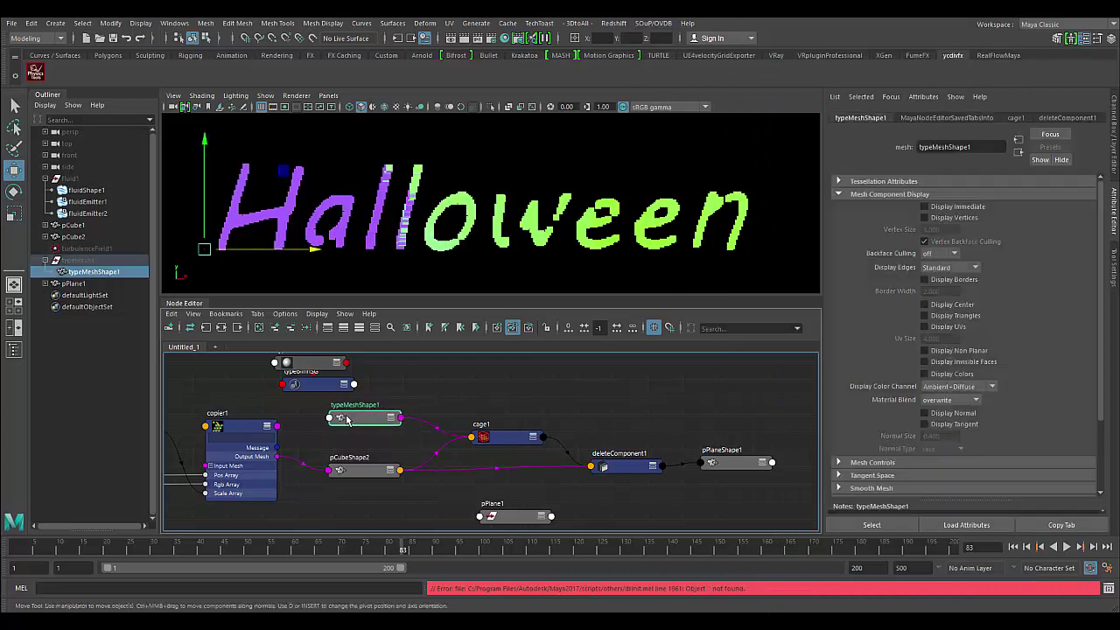
click(365, 473)
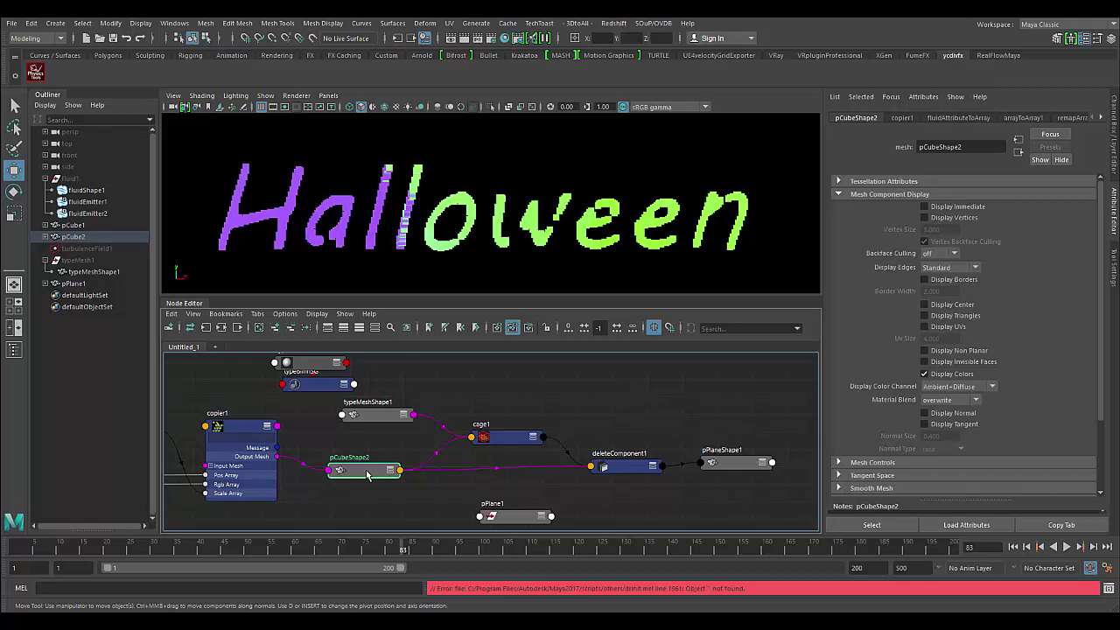
Check that cage1's Input Mesh is pCubeShape2 and its Input Mesh Cage is typeMeshShape1.
click(515, 444)
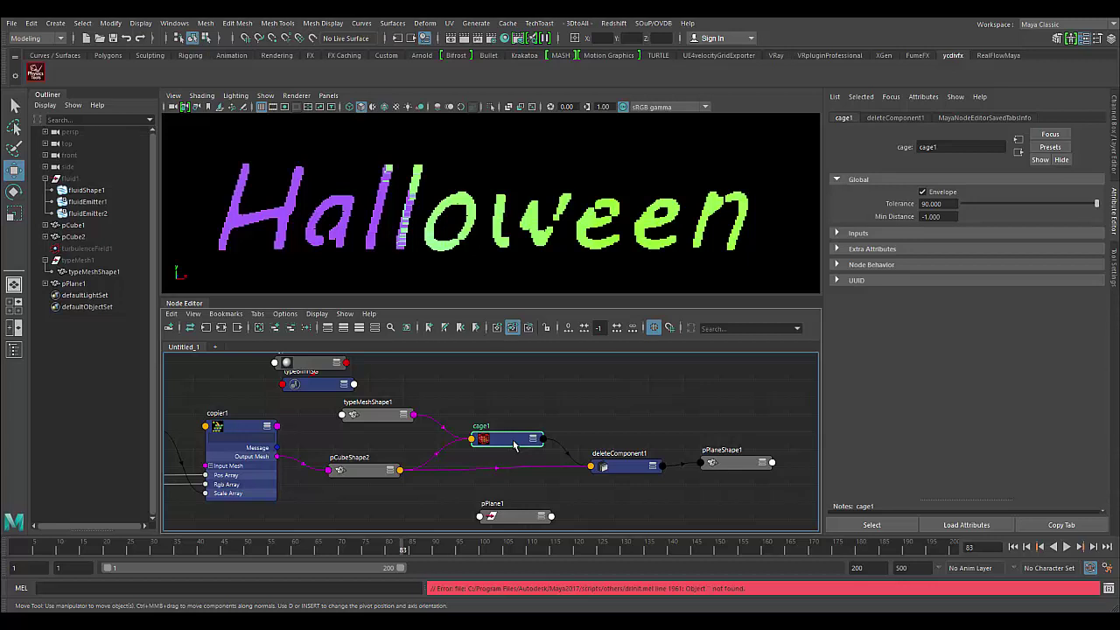
drag(514, 444, 503, 440)
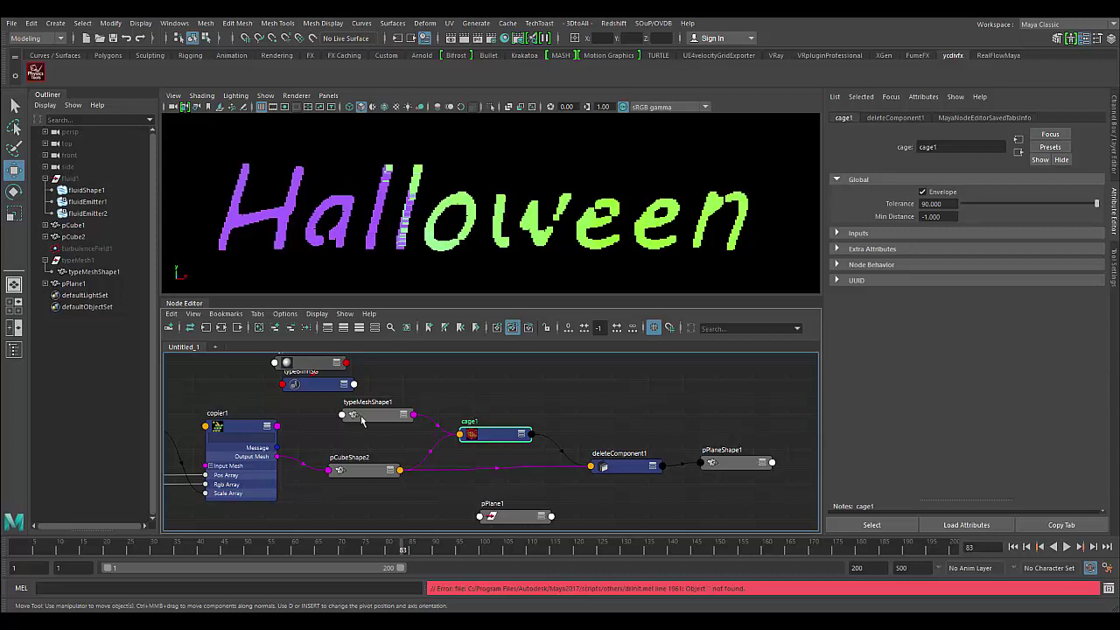
click(366, 417)
drag(365, 417, 365, 412)
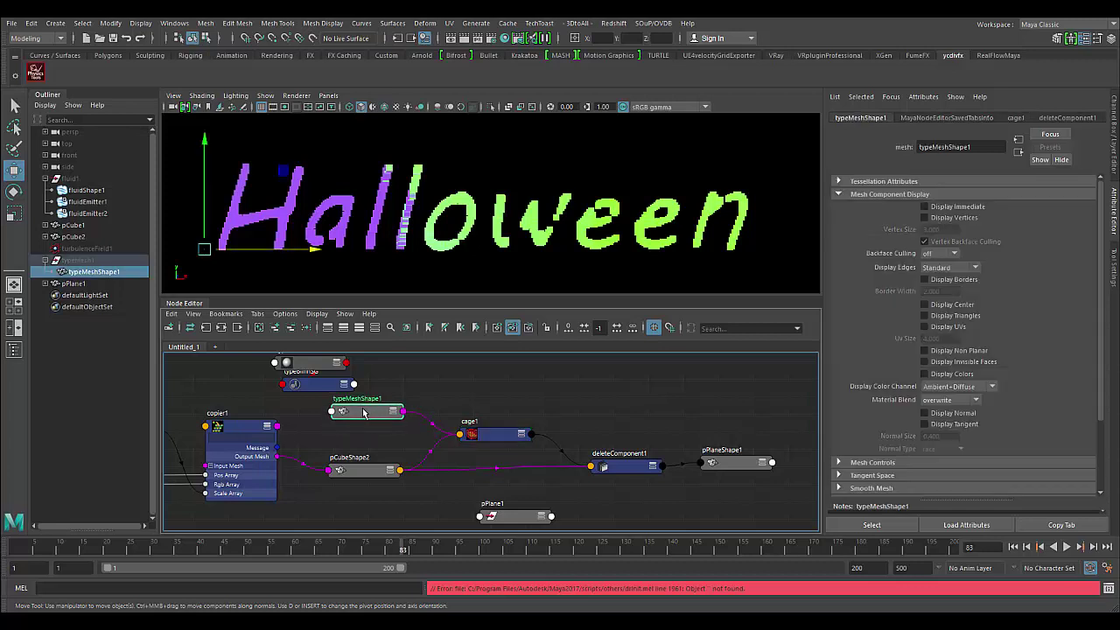
click(502, 437)
click(854, 234)
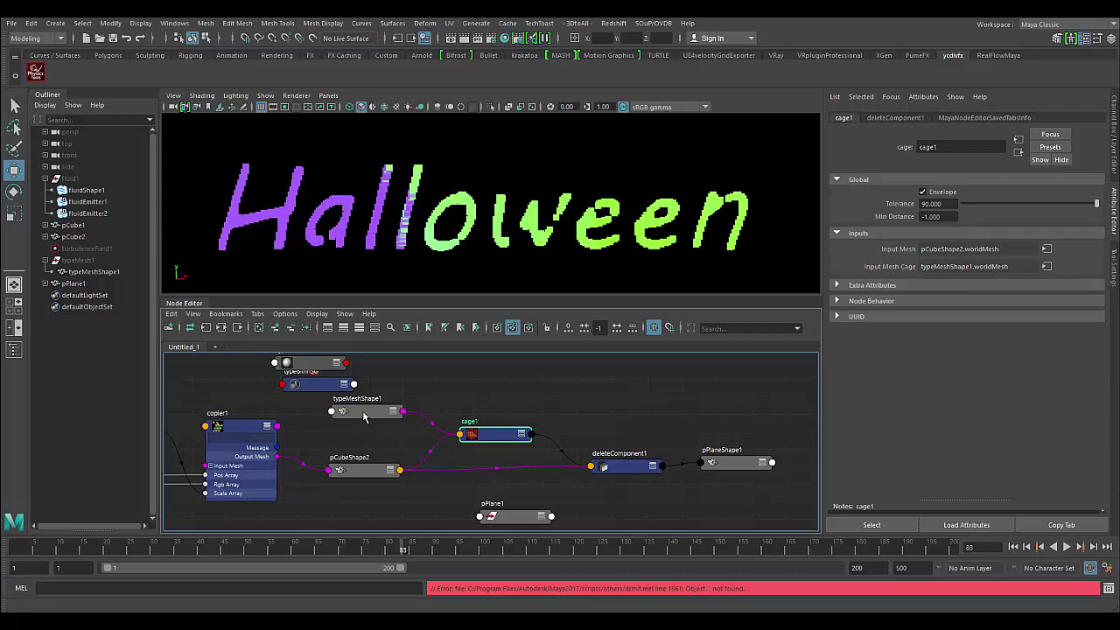
Nudge typeMeshShape1 up in the graph and bring up the Windows menu.
click(367, 421)
drag(367, 421, 370, 414)
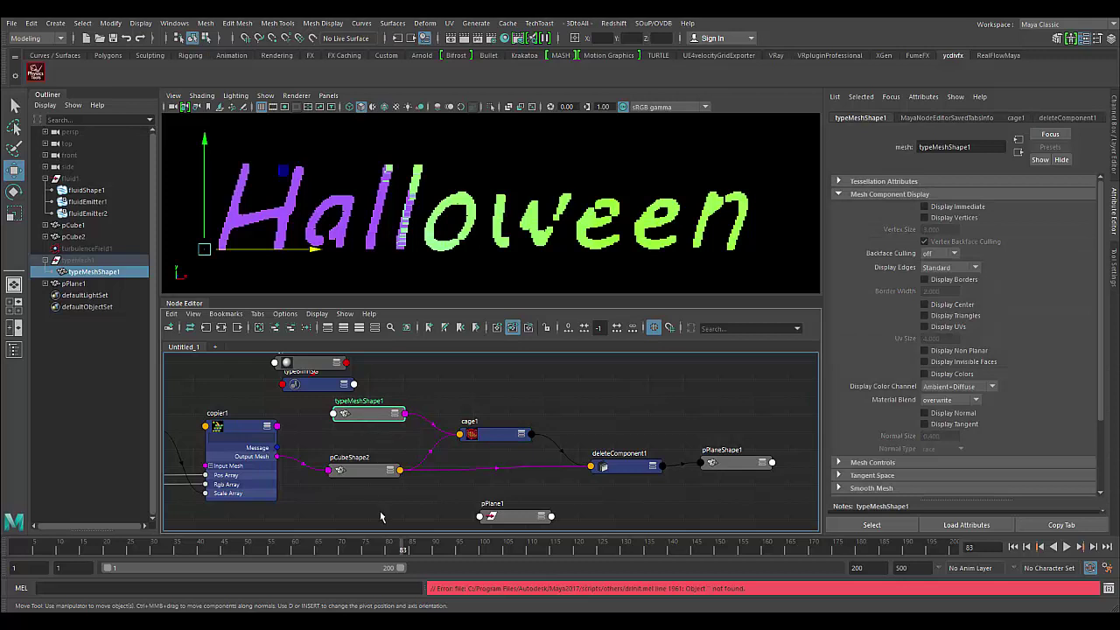
click(184, 25)
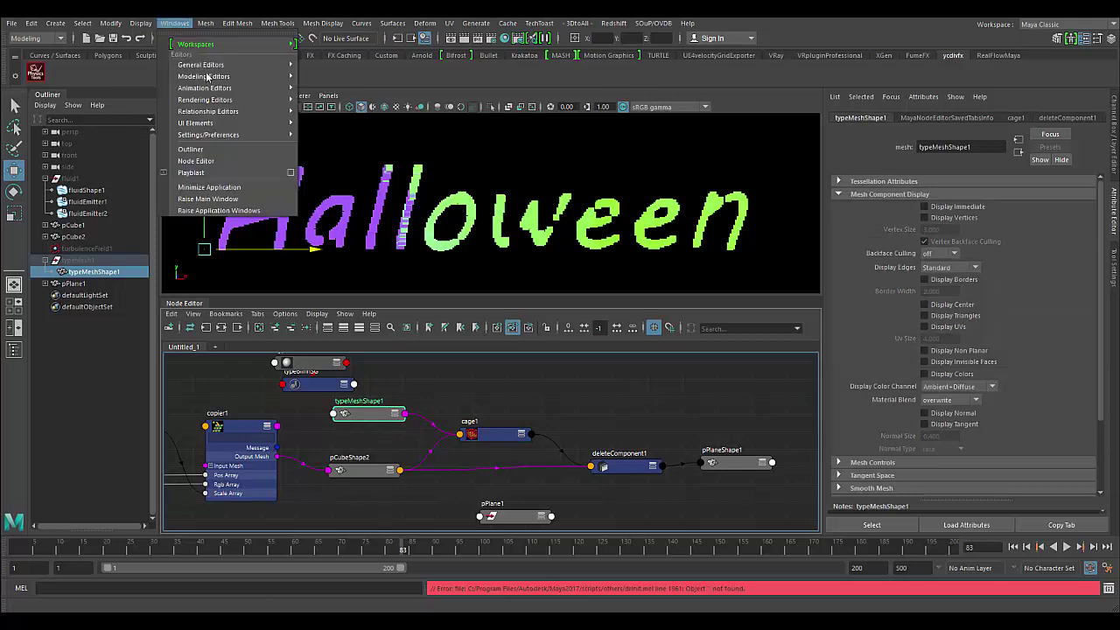
mouse_move(201, 65)
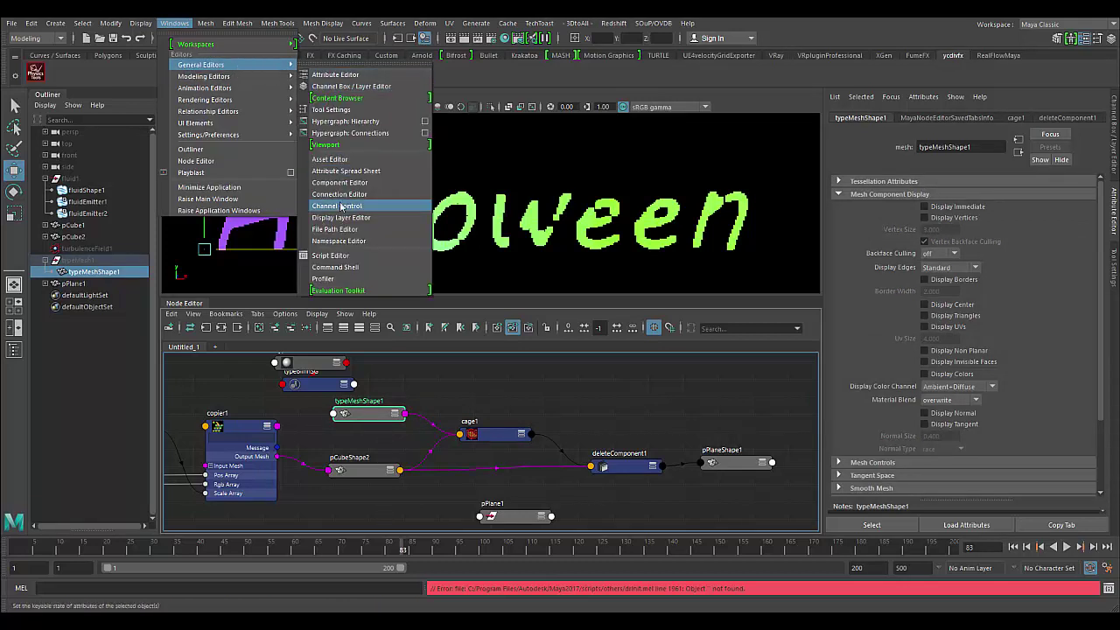
Open the Connection Editor with typeMeshShape1 on the left and cage1 on the right.
click(342, 183)
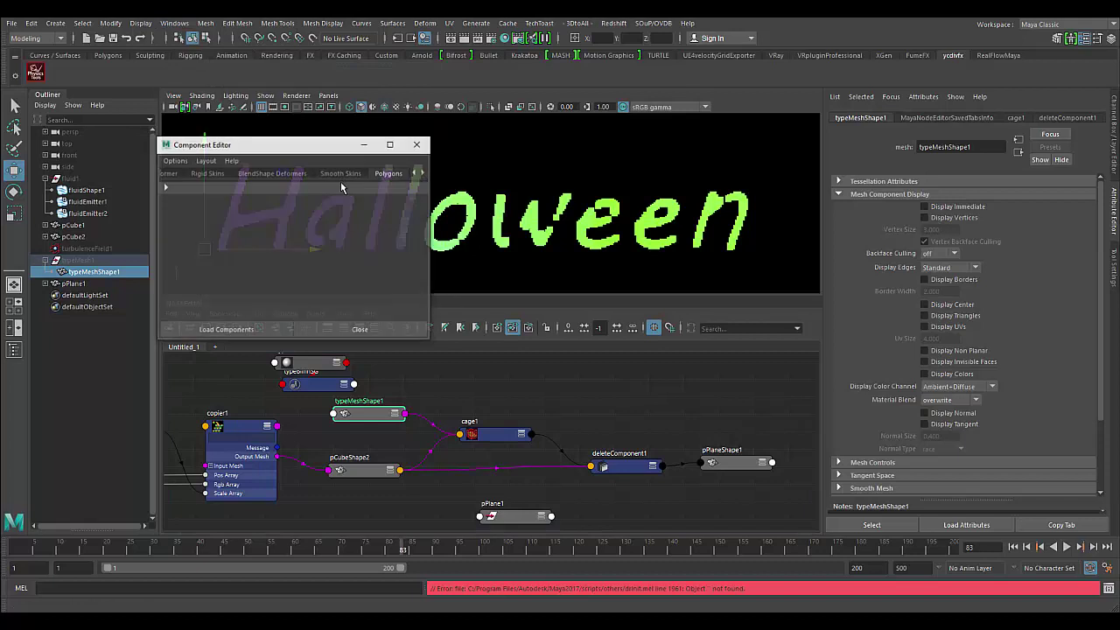
click(416, 145)
click(174, 23)
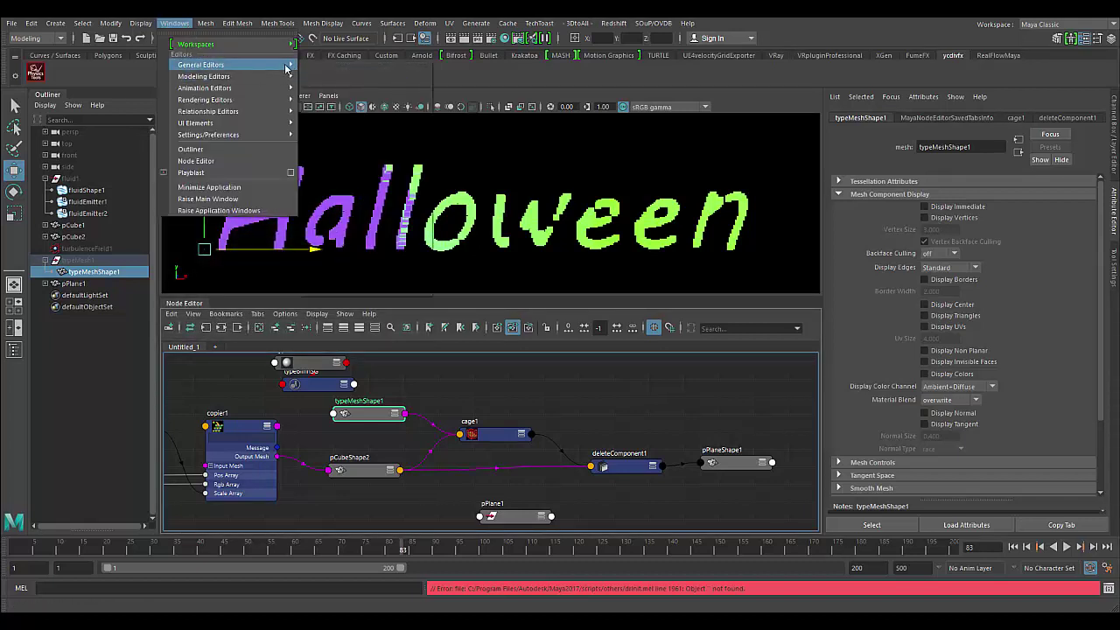
click(361, 194)
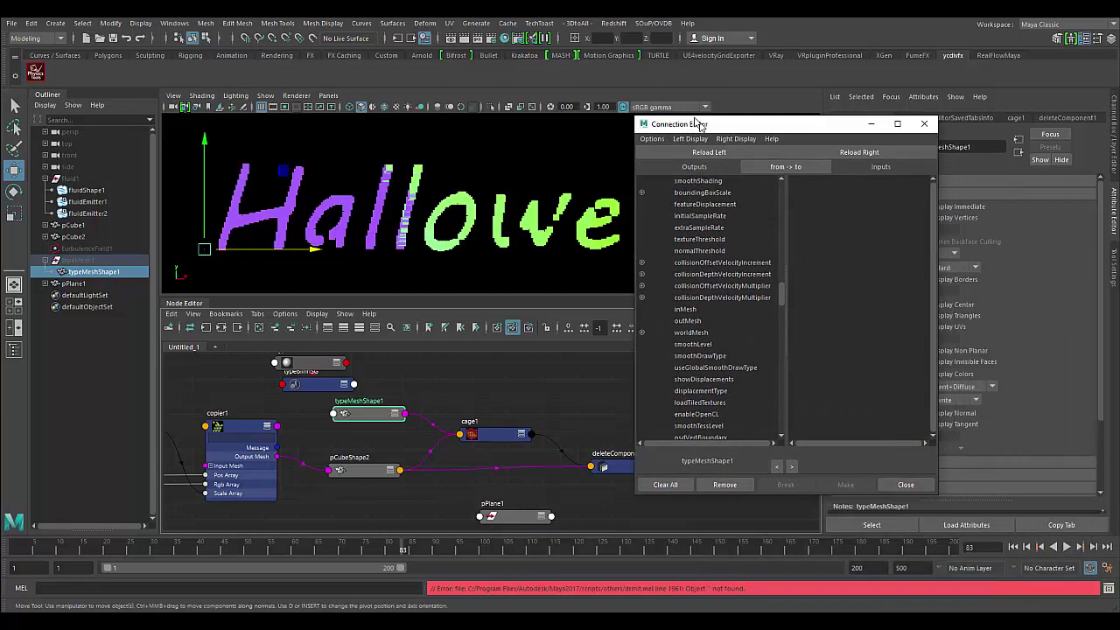
click(367, 415)
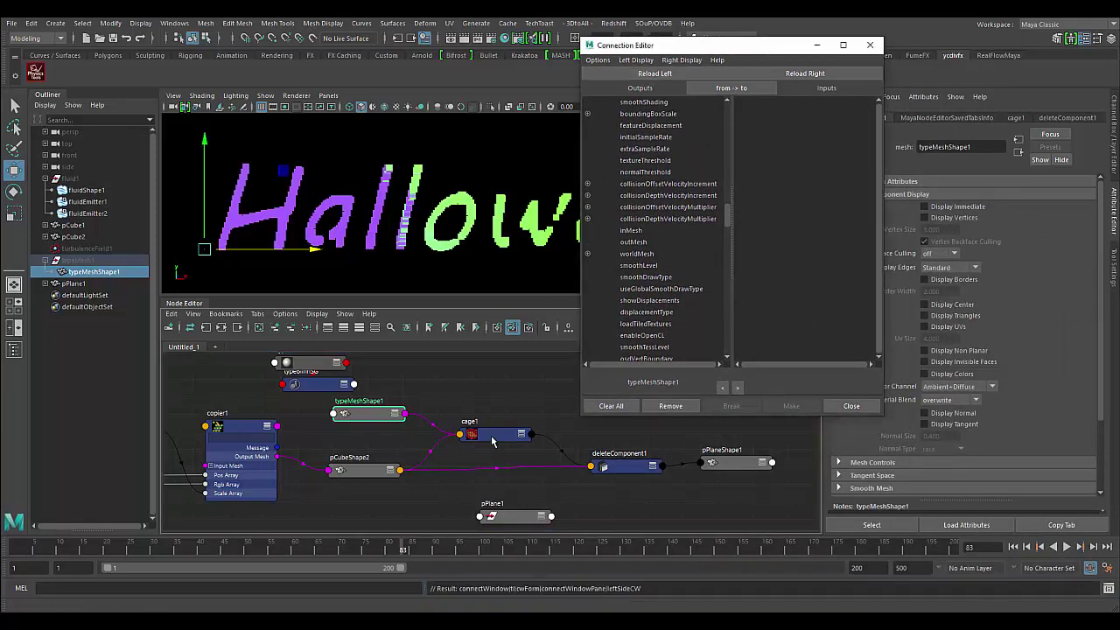
click(492, 435)
click(811, 78)
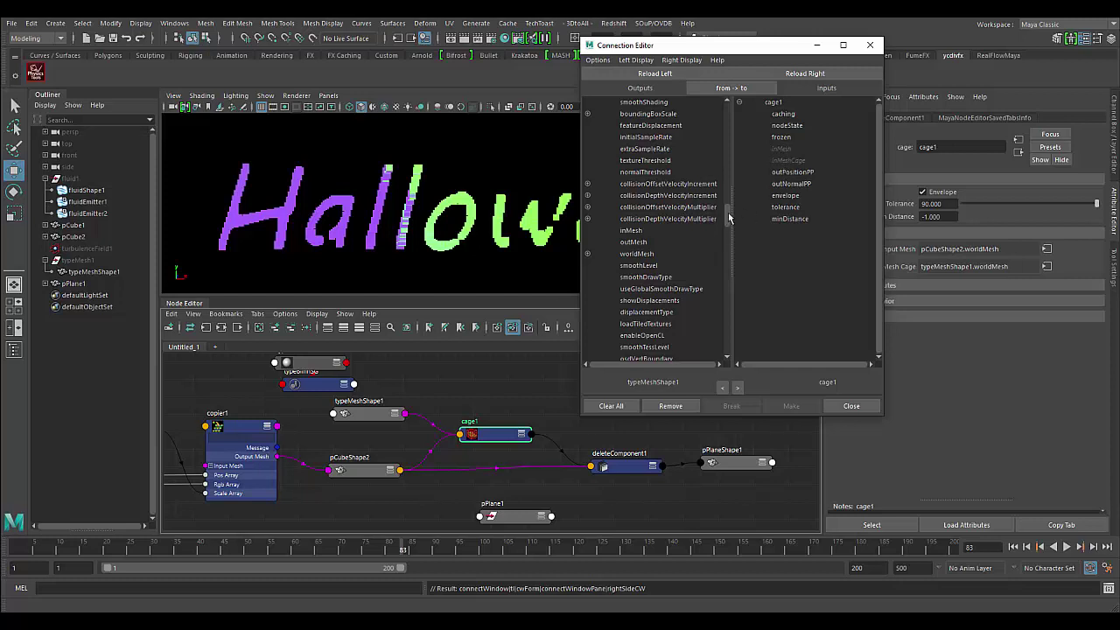
scroll(726, 229, down, 5)
mouse_move(726, 229)
mouse_down()
mouse_move(715, 300)
mouse_move(723, 277)
mouse_up()
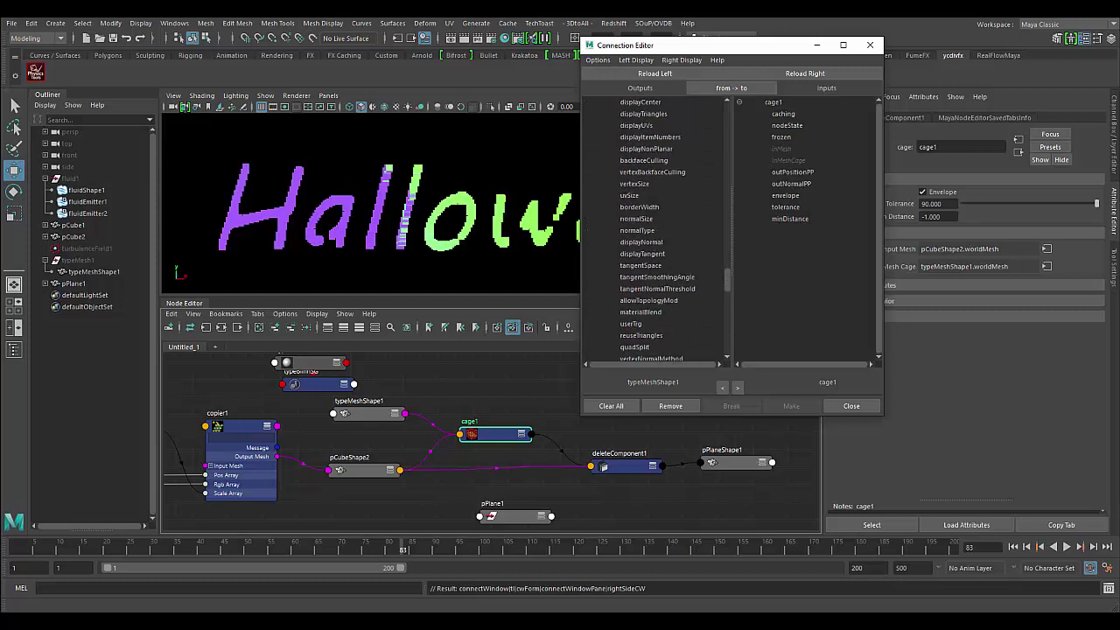
Connect typeMeshShape1's worldMesh to cage1's inMeshCage, then close the Connection Editor.
click(93, 271)
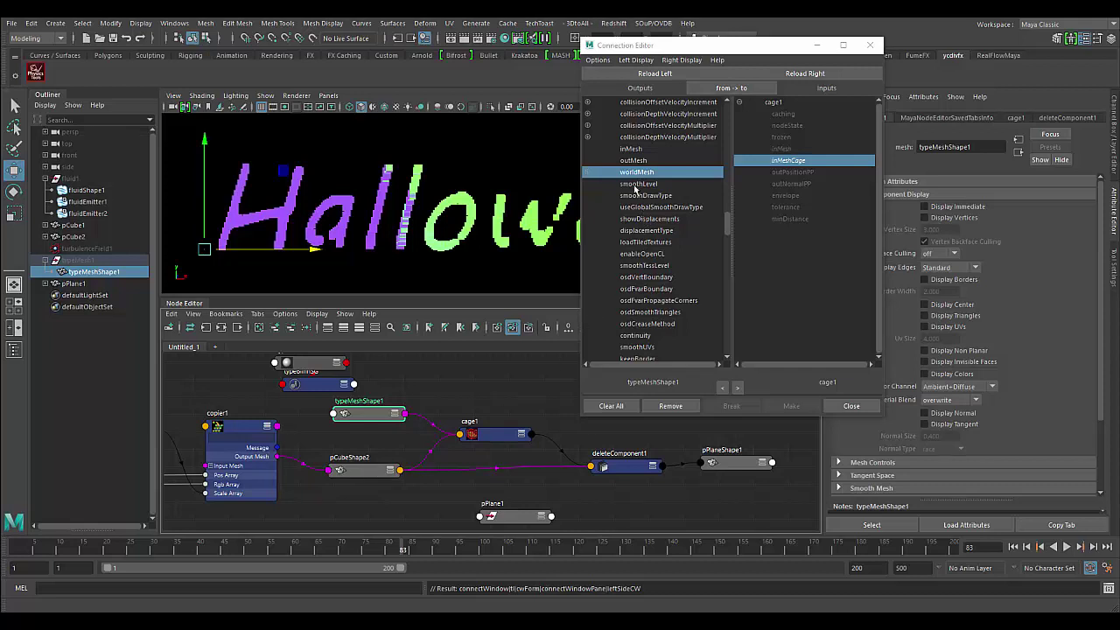
click(792, 157)
drag(793, 54, 822, 58)
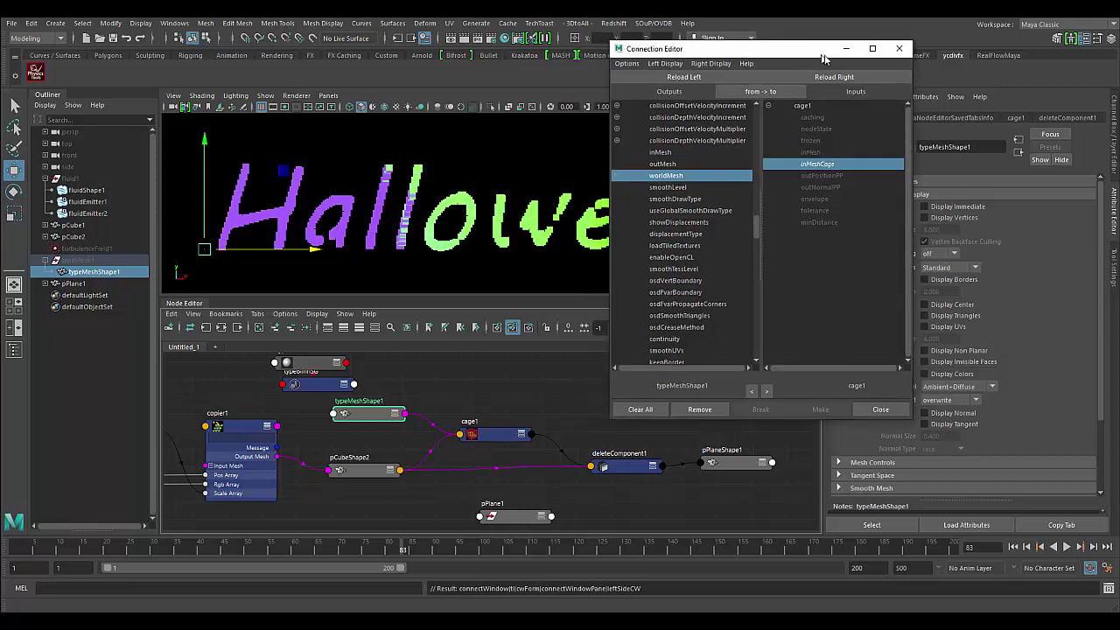
click(899, 48)
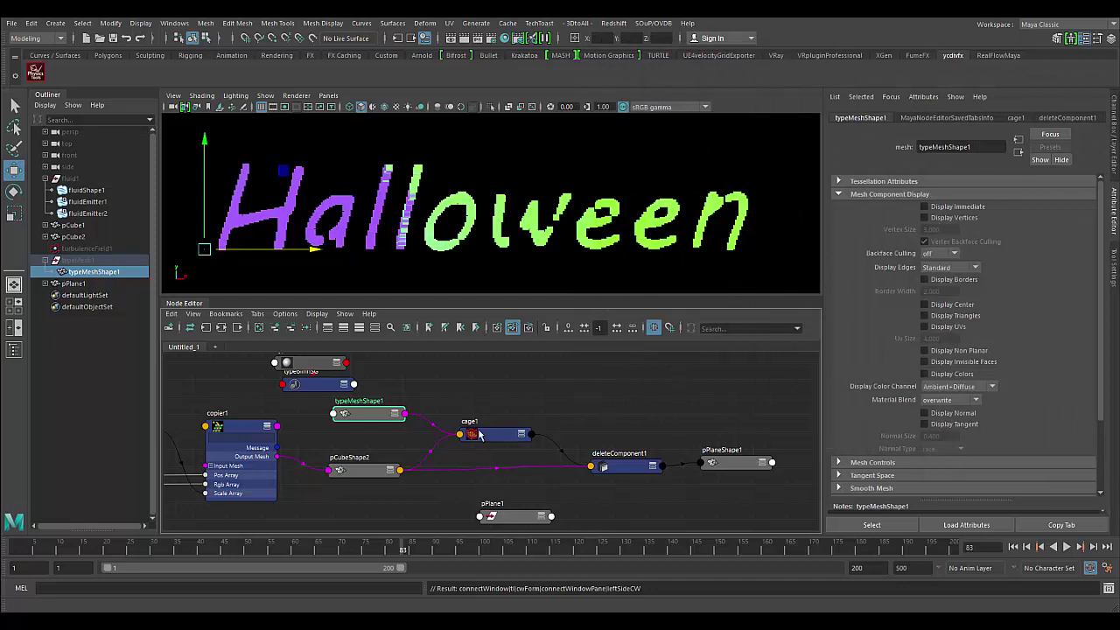
Move deleteComponent1 up-left and detach cage1's existing link from its input.
click(487, 436)
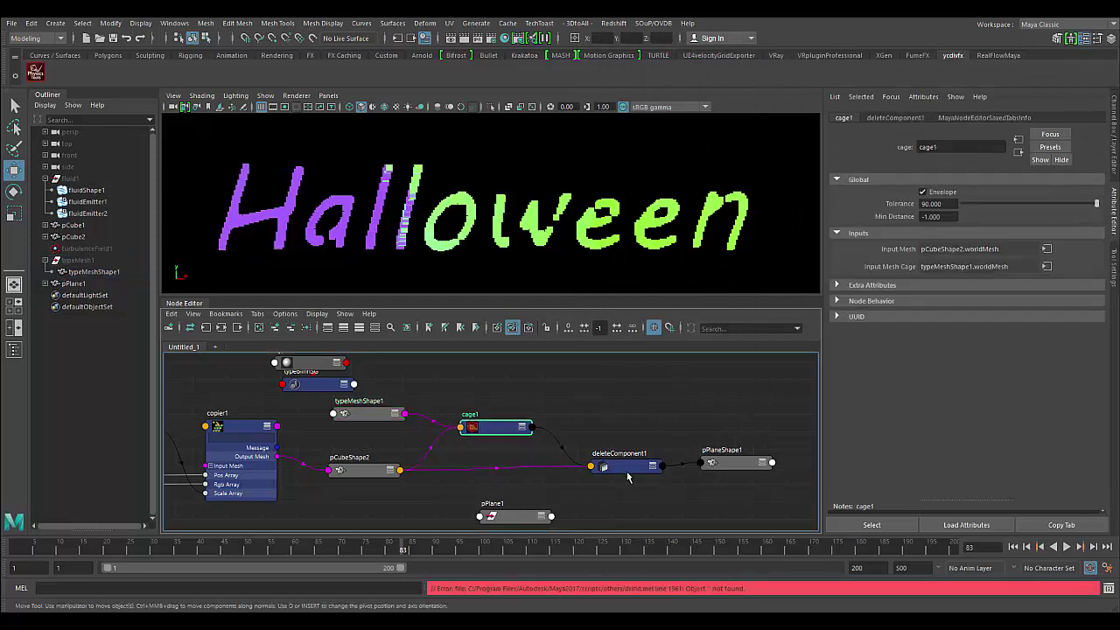
mouse_move(632, 471)
mouse_down()
mouse_move(626, 451)
mouse_move(620, 464)
mouse_up()
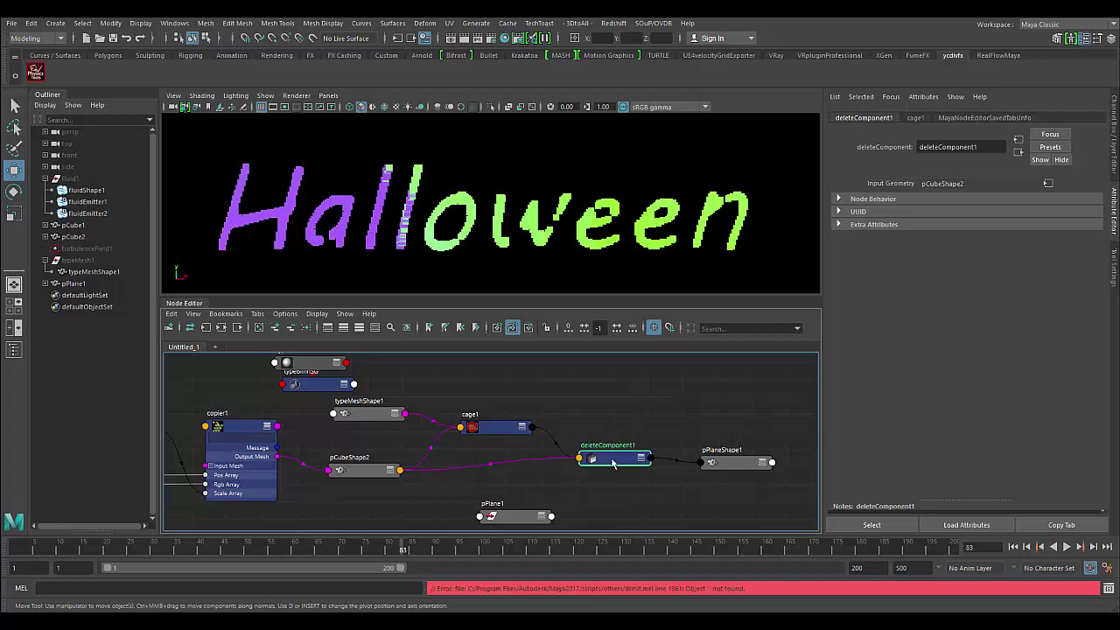
click(617, 407)
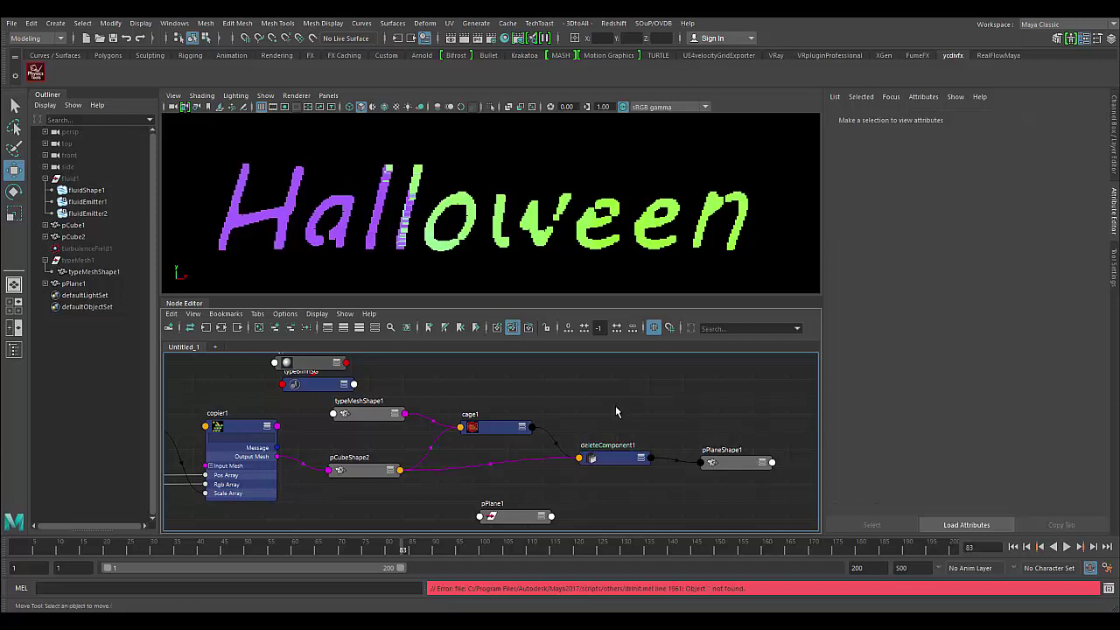
click(612, 456)
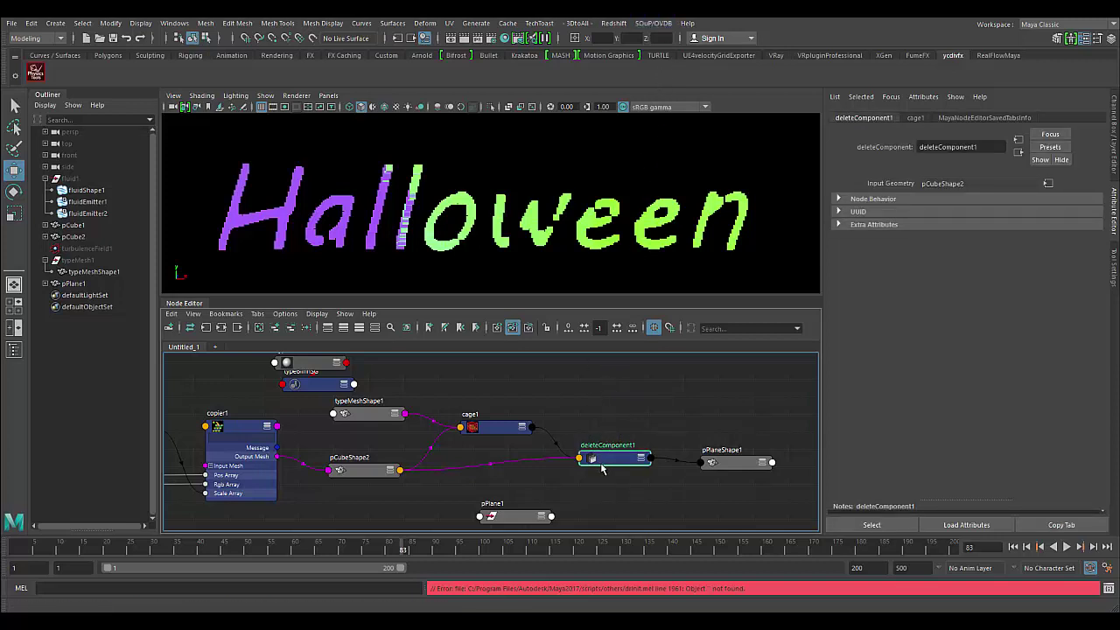
drag(574, 455, 559, 449)
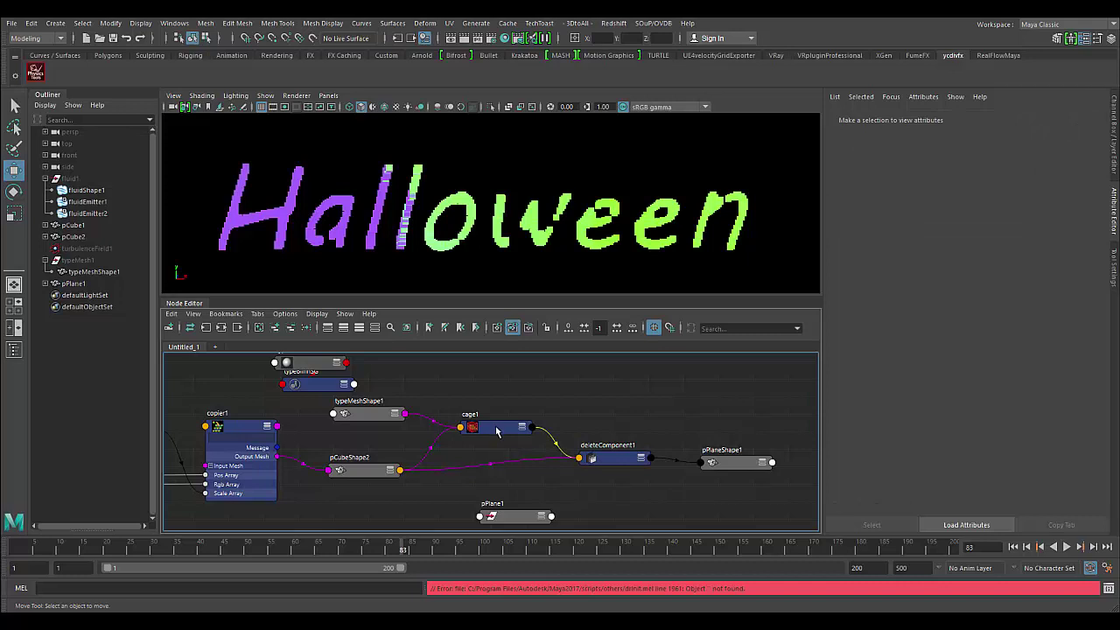
Place expanded cage1 and deleteComponent1 side by side, with pPlaneShape1 level beside them.
click(523, 433)
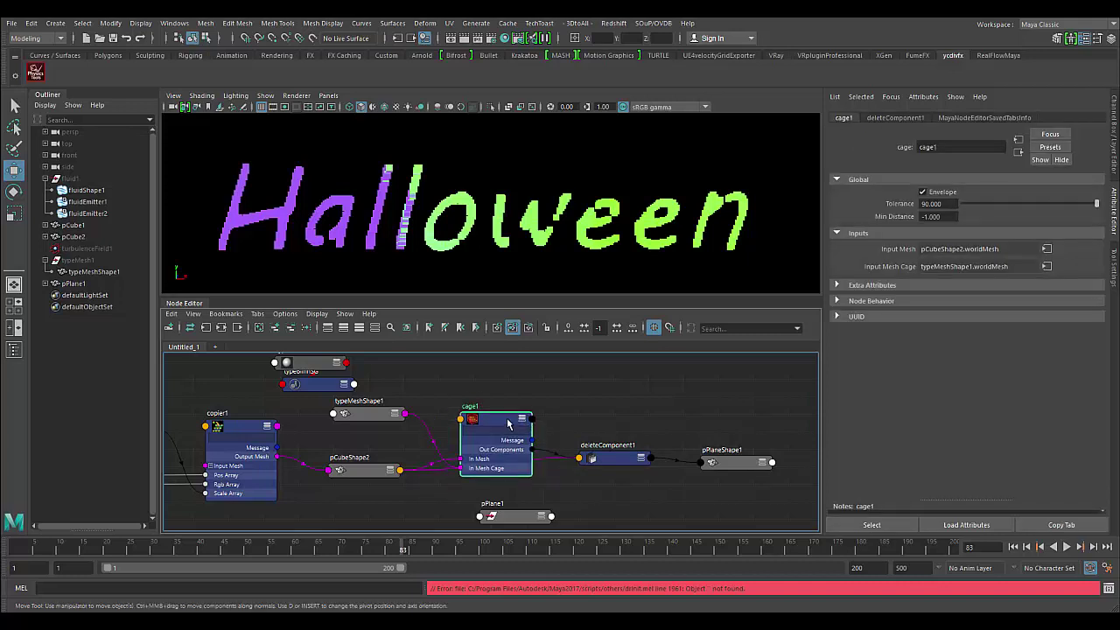
drag(523, 433, 523, 388)
drag(602, 458, 607, 416)
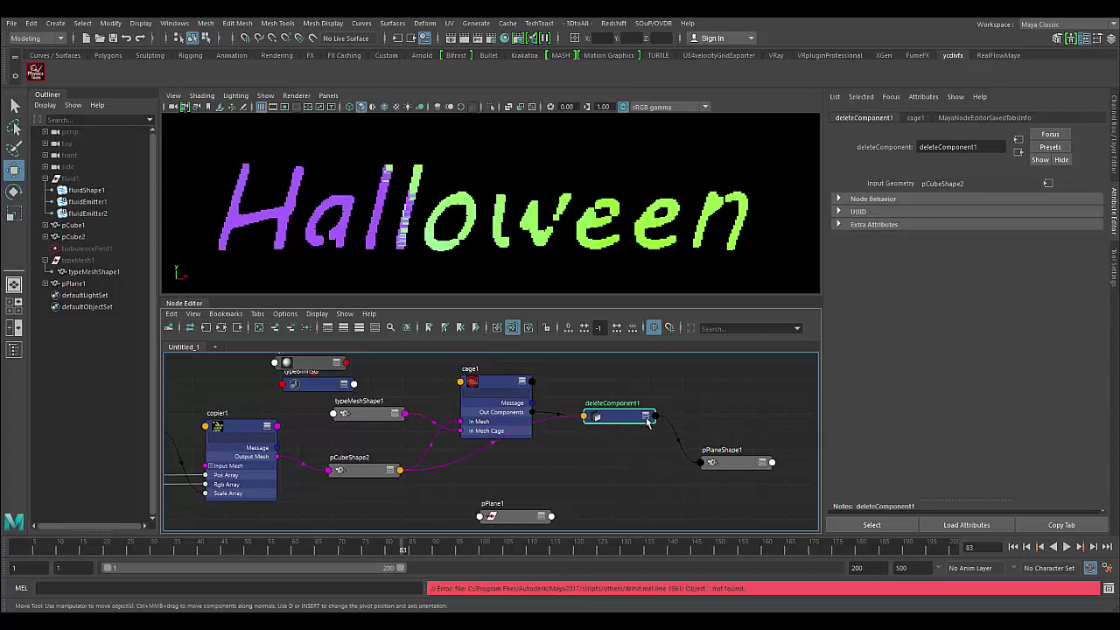
click(648, 421)
drag(621, 425, 621, 410)
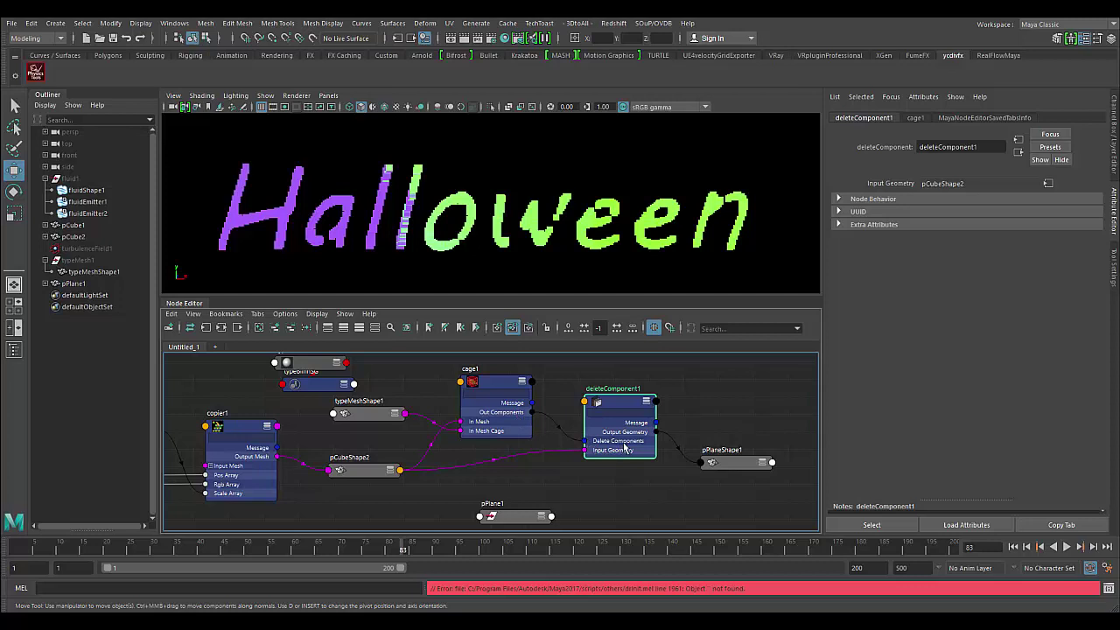
drag(735, 470, 735, 439)
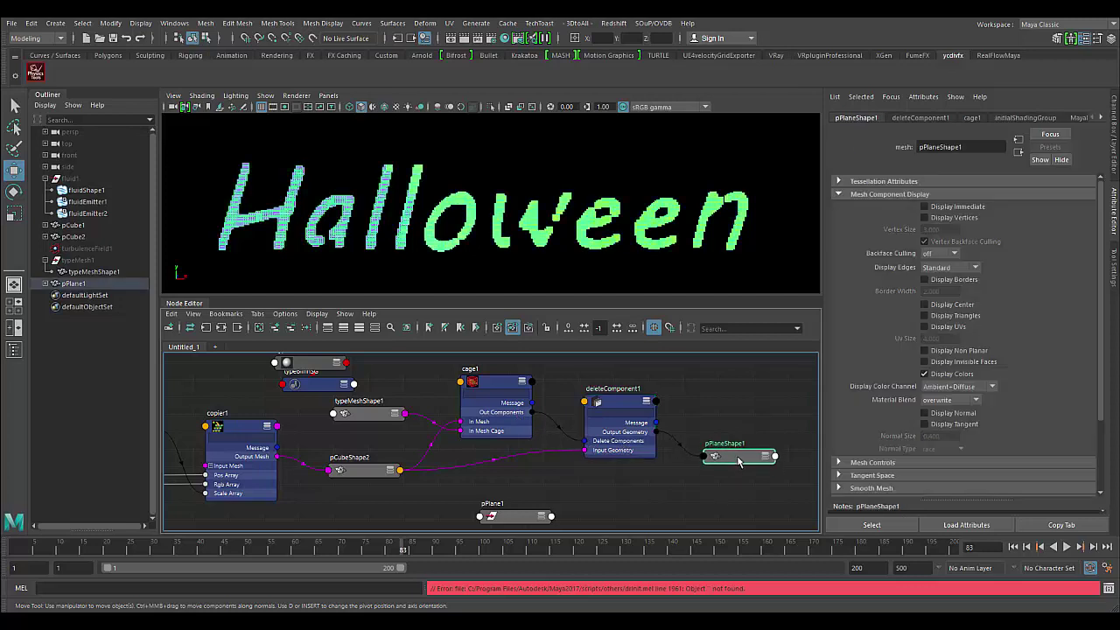
click(633, 402)
drag(620, 395, 617, 403)
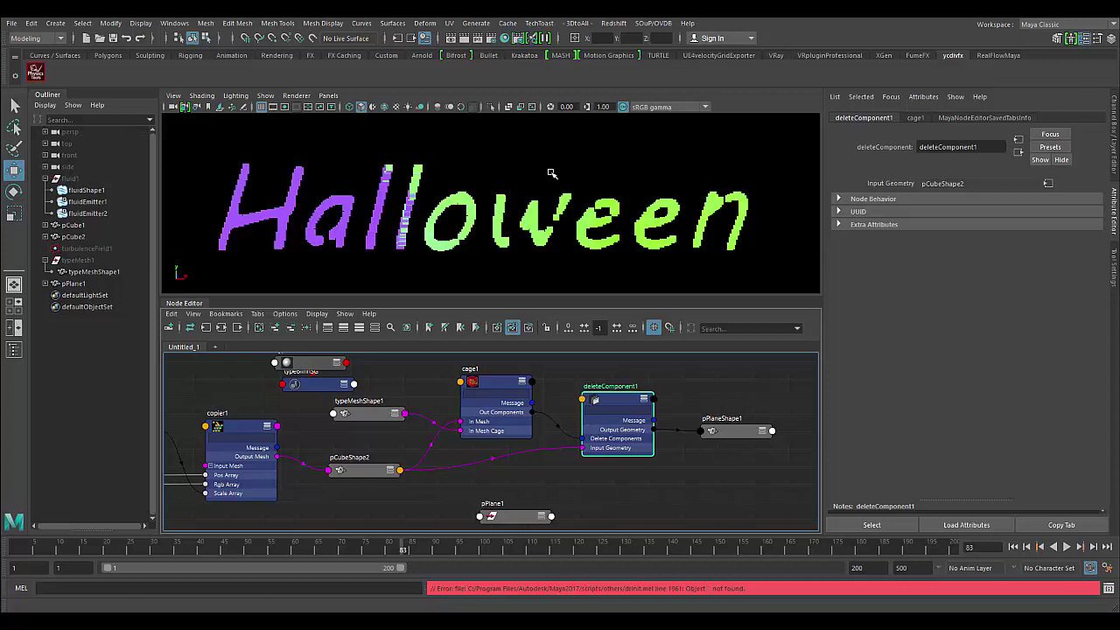
Create a polygon plane and spread its pPlane2, pPlaneShape2 and polyPlane1 nodes apart.
click(62, 28)
mouse_move(90, 65)
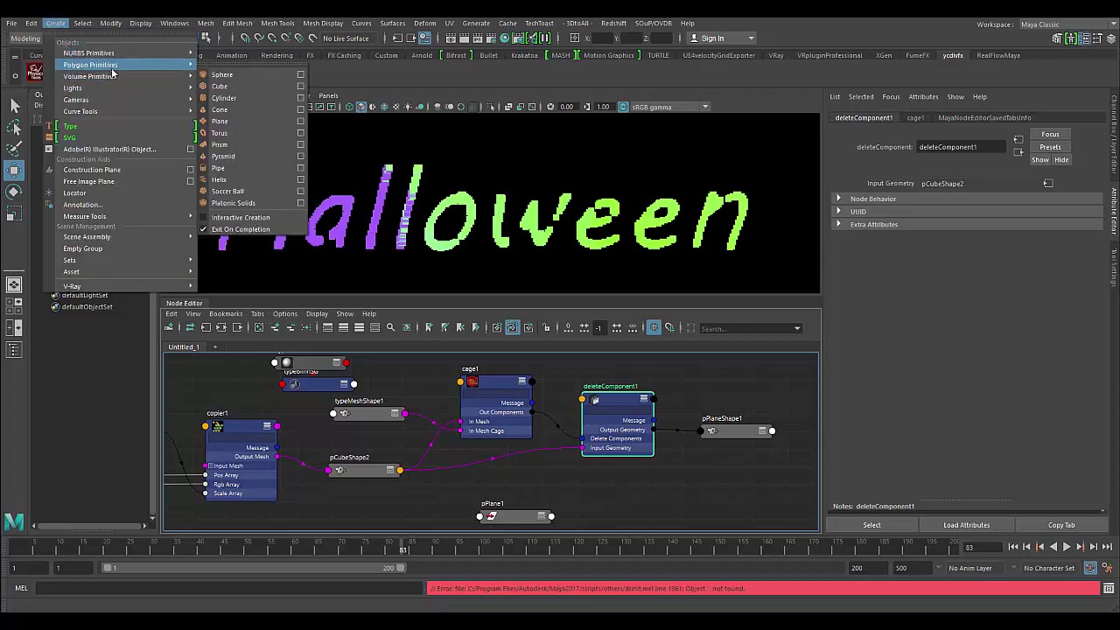
click(252, 121)
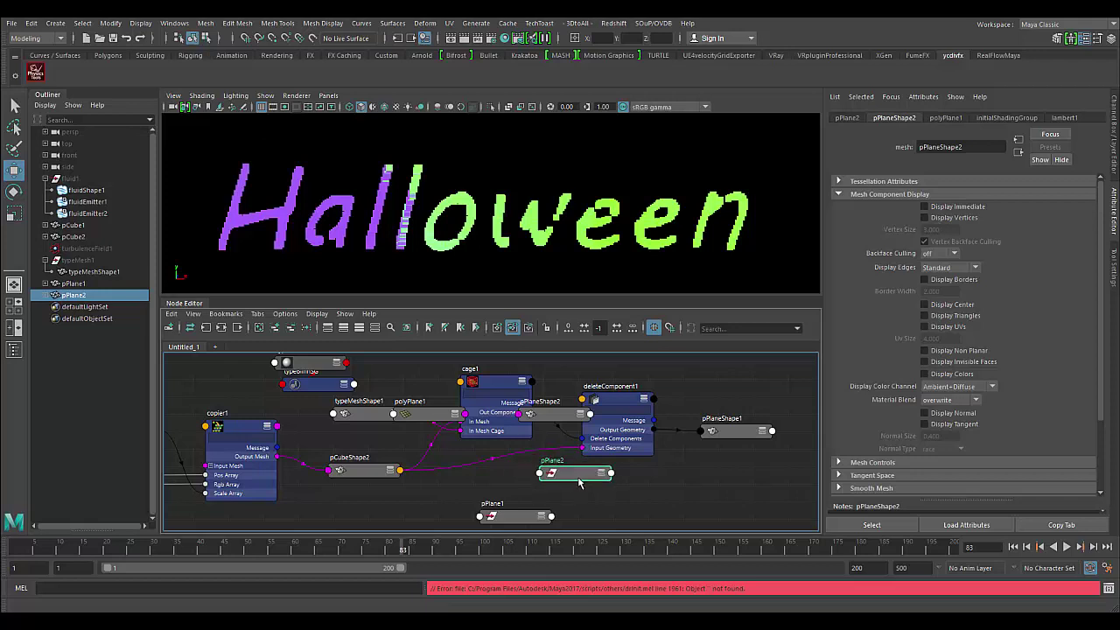
drag(558, 470, 709, 506)
drag(541, 414, 622, 500)
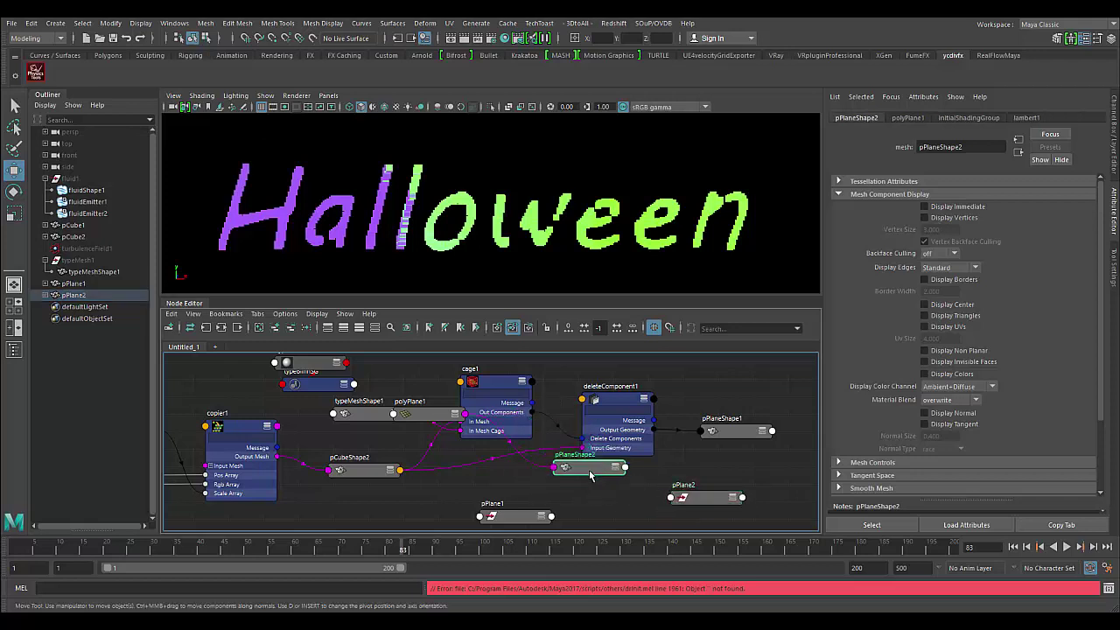
drag(415, 418, 522, 488)
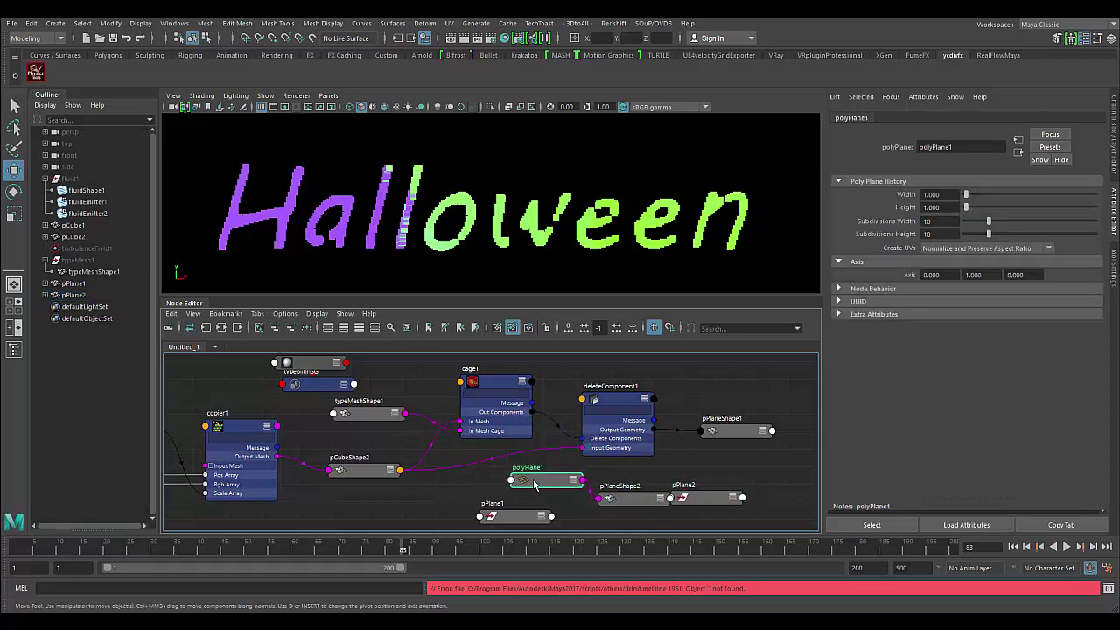
drag(698, 502, 733, 500)
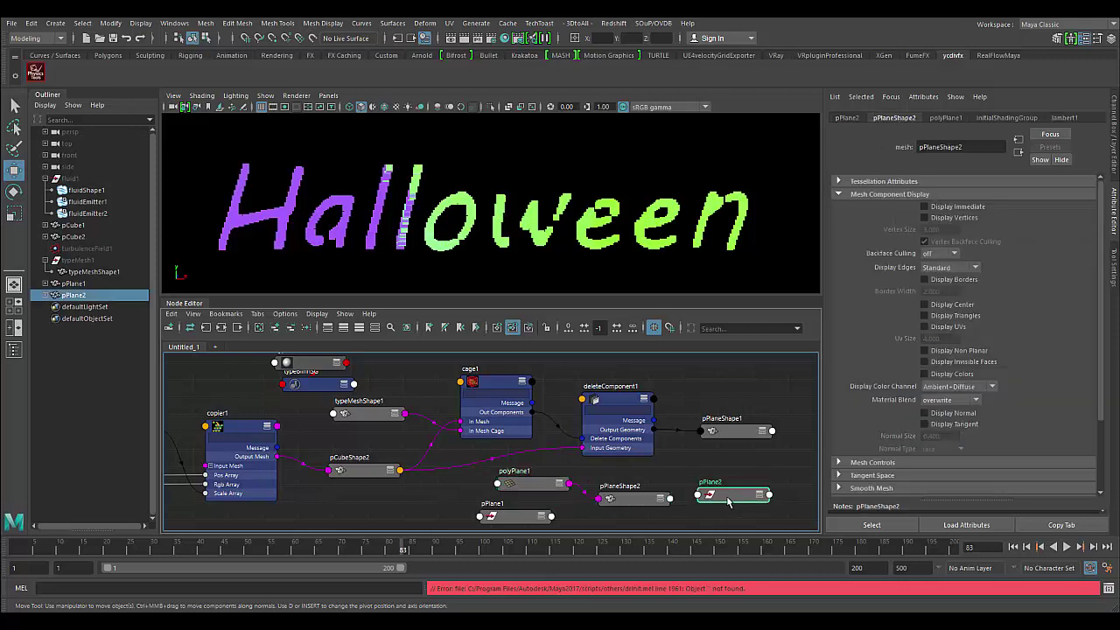
mouse_move(642, 499)
mouse_down()
mouse_move(675, 495)
mouse_move(749, 392)
mouse_up()
Delete the polyPlane1 node, then select pPlaneShape2 and pPlane2 together.
click(539, 490)
key(Delete)
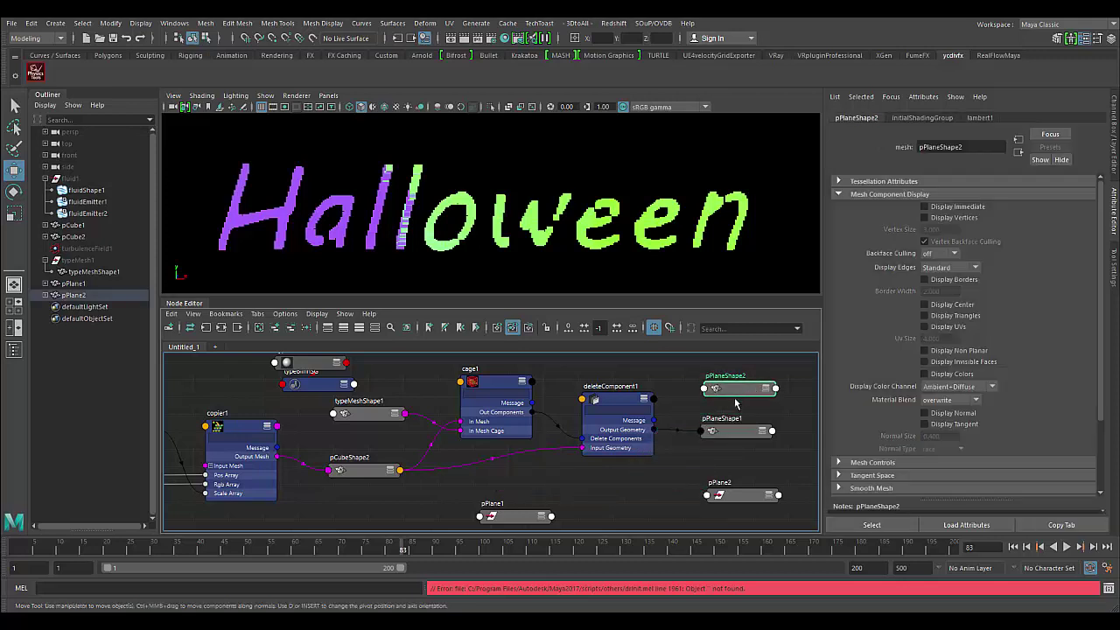
click(728, 494)
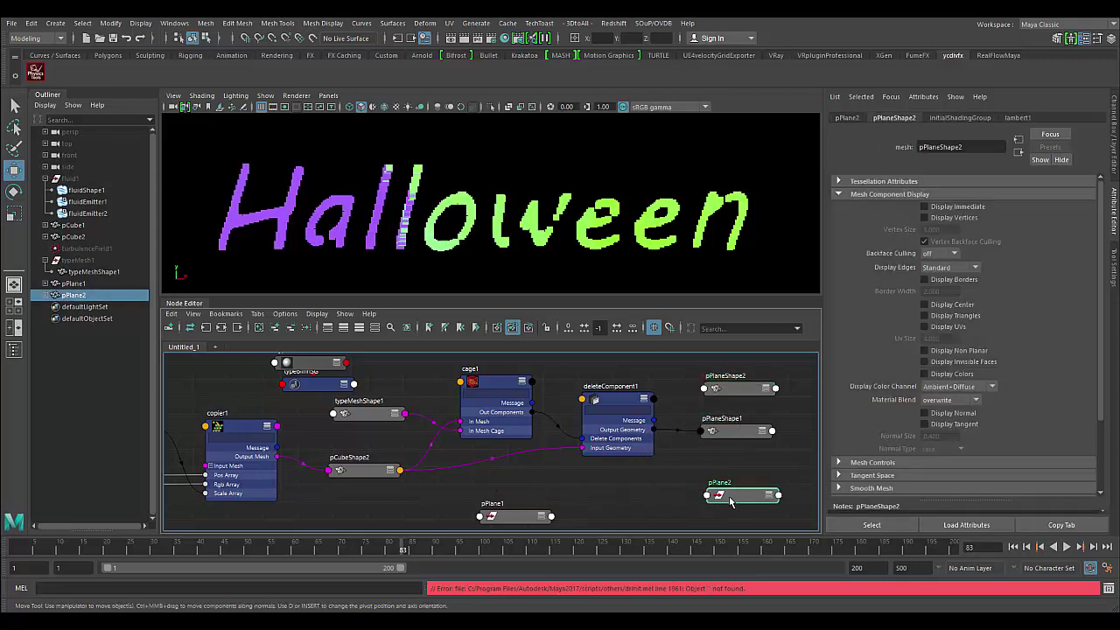
click(733, 448)
click(731, 390)
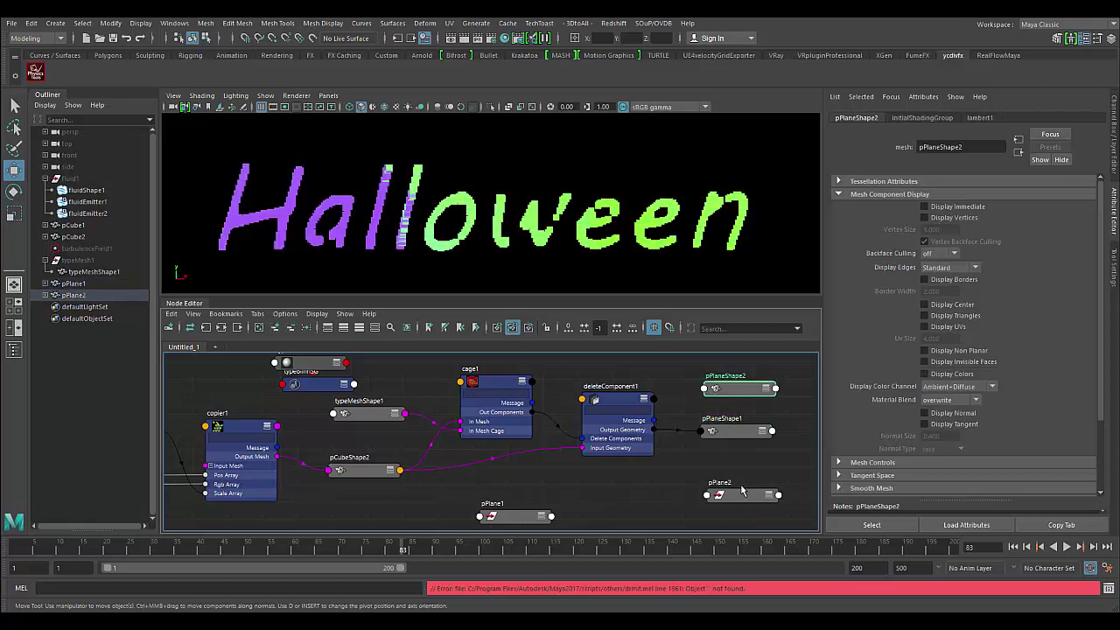
click(738, 494)
Delete the leftover plane nodes, then expand pPlaneShape1 and move it up in the graph.
key(Delete)
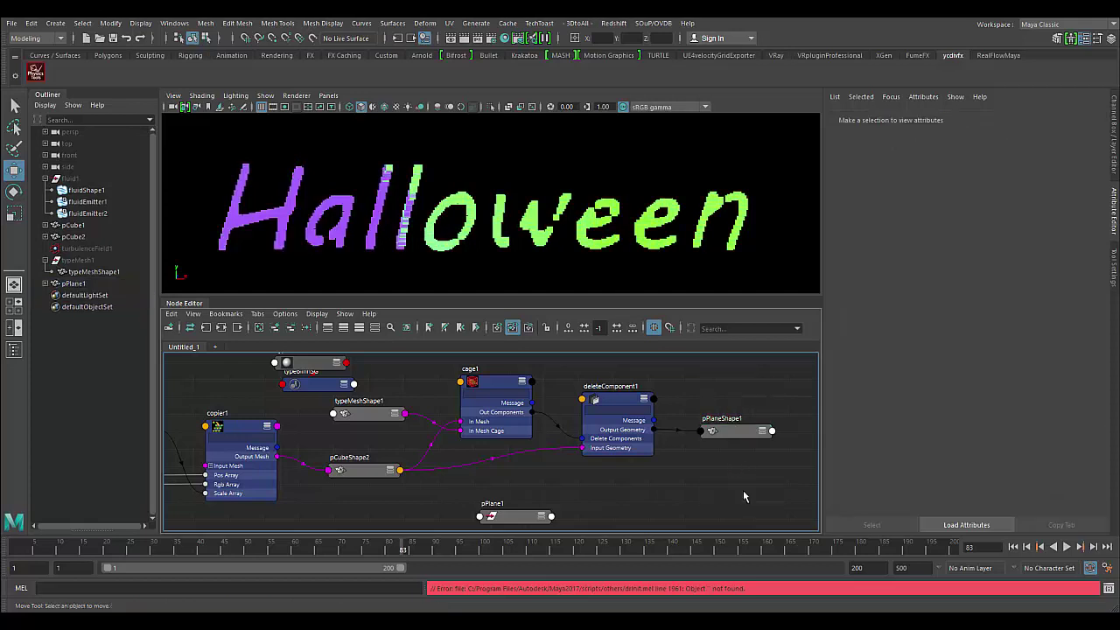
drag(733, 431, 726, 430)
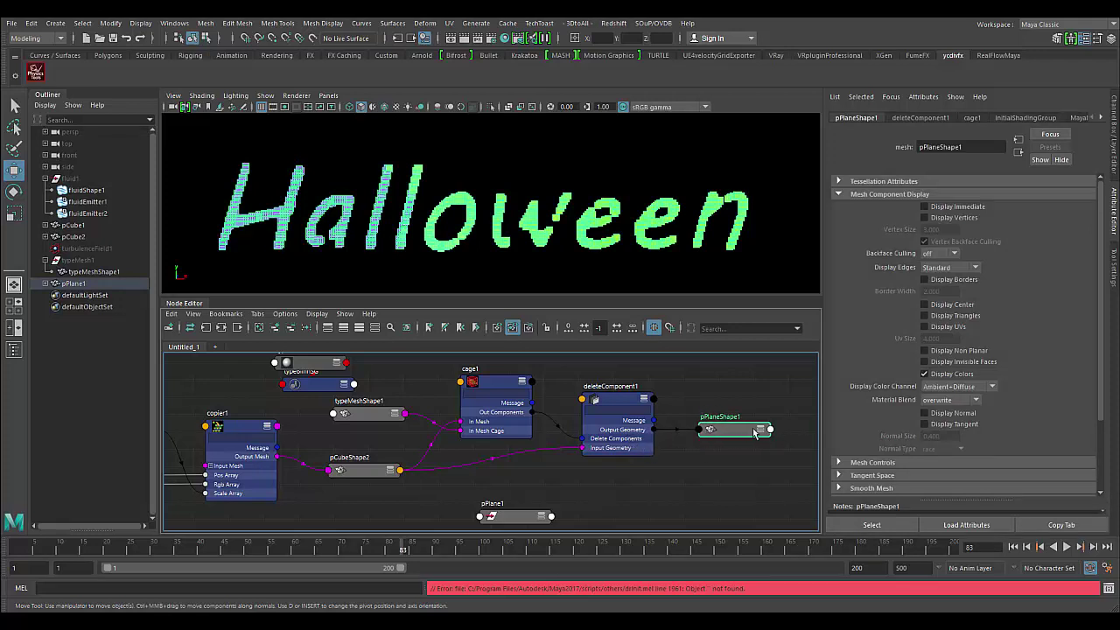
click(761, 430)
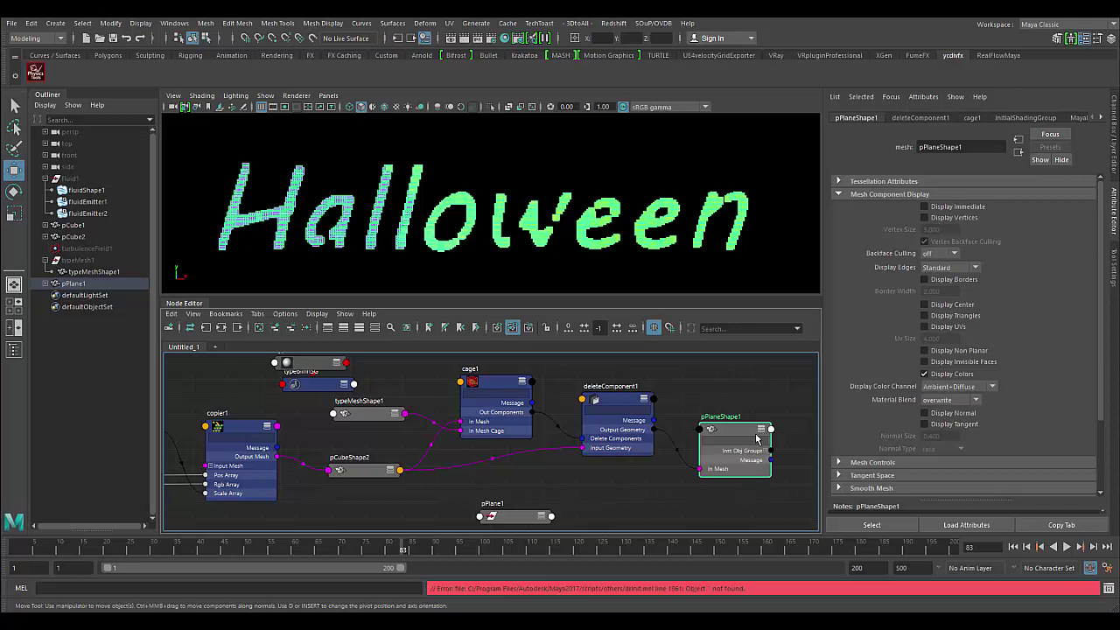
drag(738, 430, 738, 400)
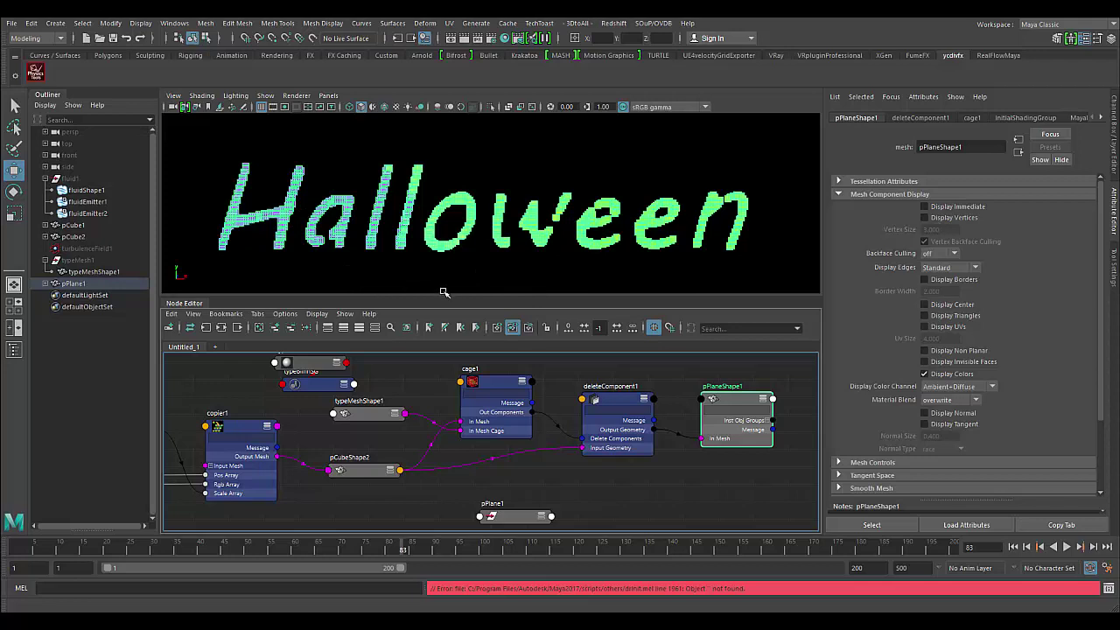
drag(731, 405, 742, 401)
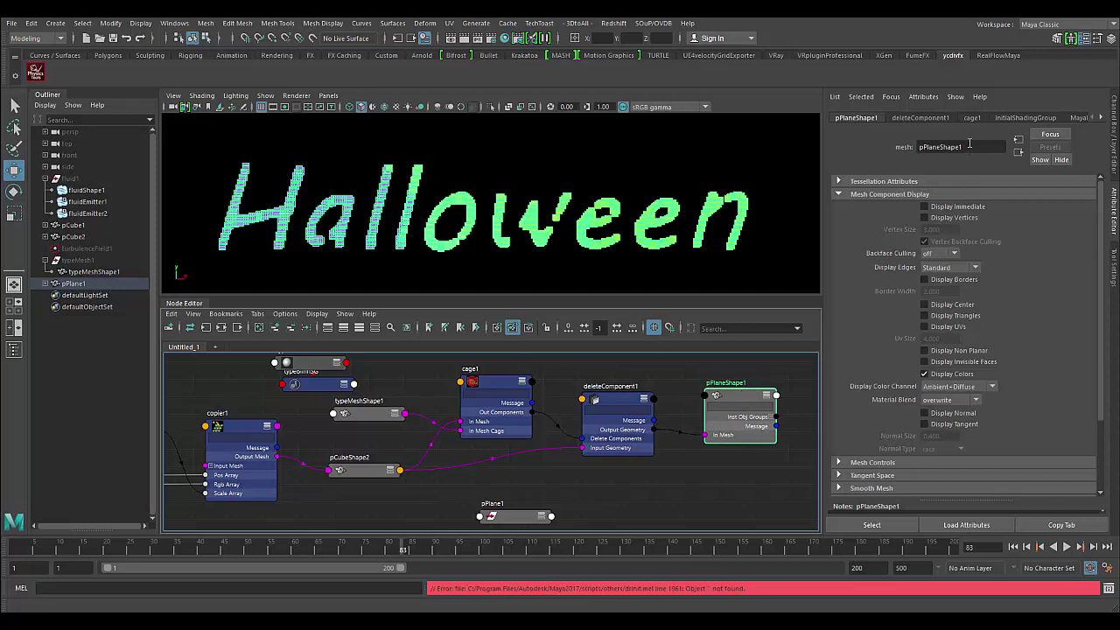
Rename the pPlaneShape1 mesh to 'meshfinal' in the Attribute Editor.
double_click(968, 146)
text(meshfinal)
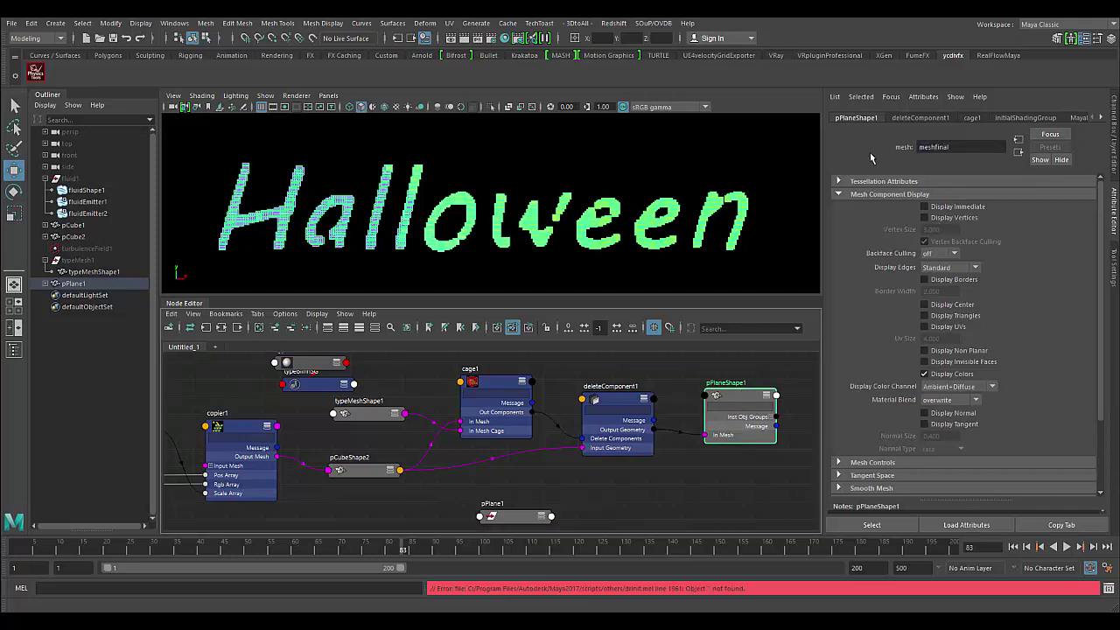
key(Return)
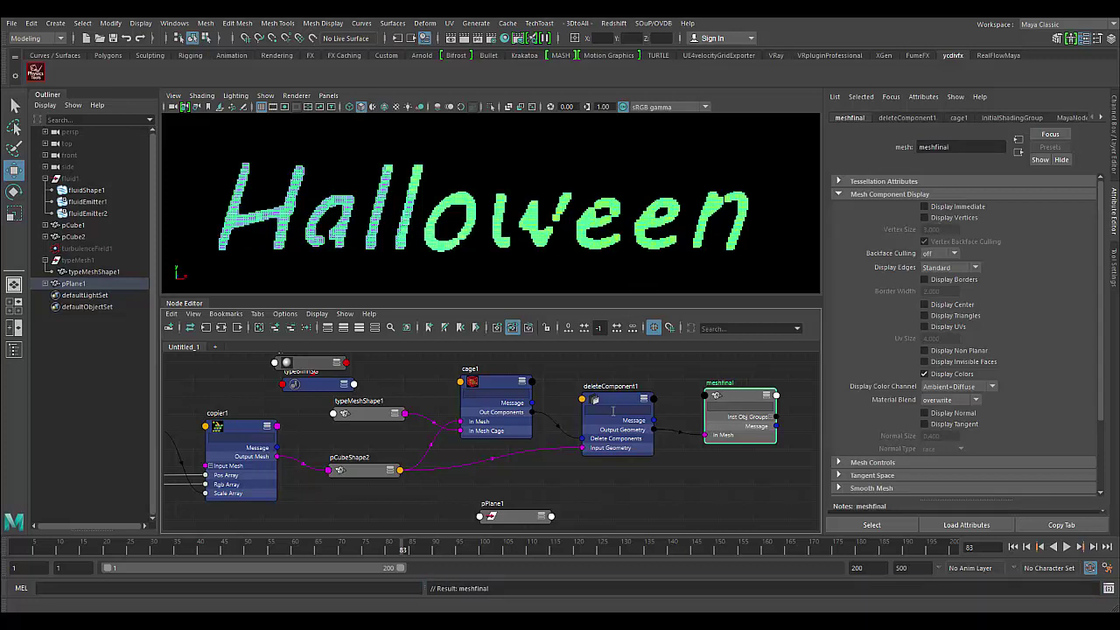
click(503, 382)
Shift cage1 and deleteComponent1 slightly to the right.
drag(503, 383, 507, 383)
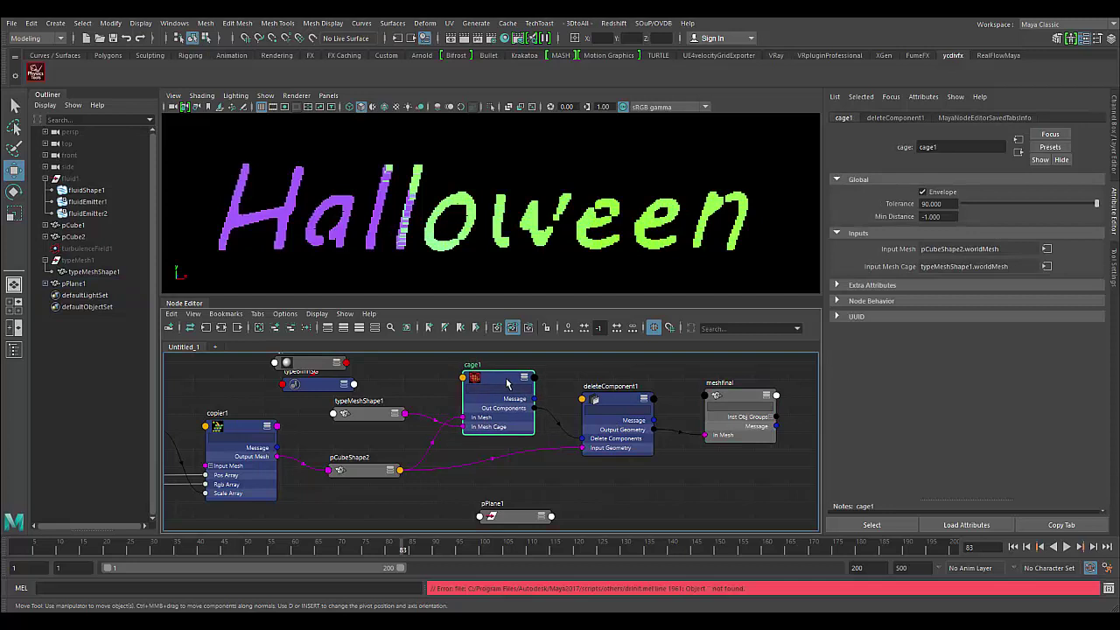
drag(602, 403, 609, 400)
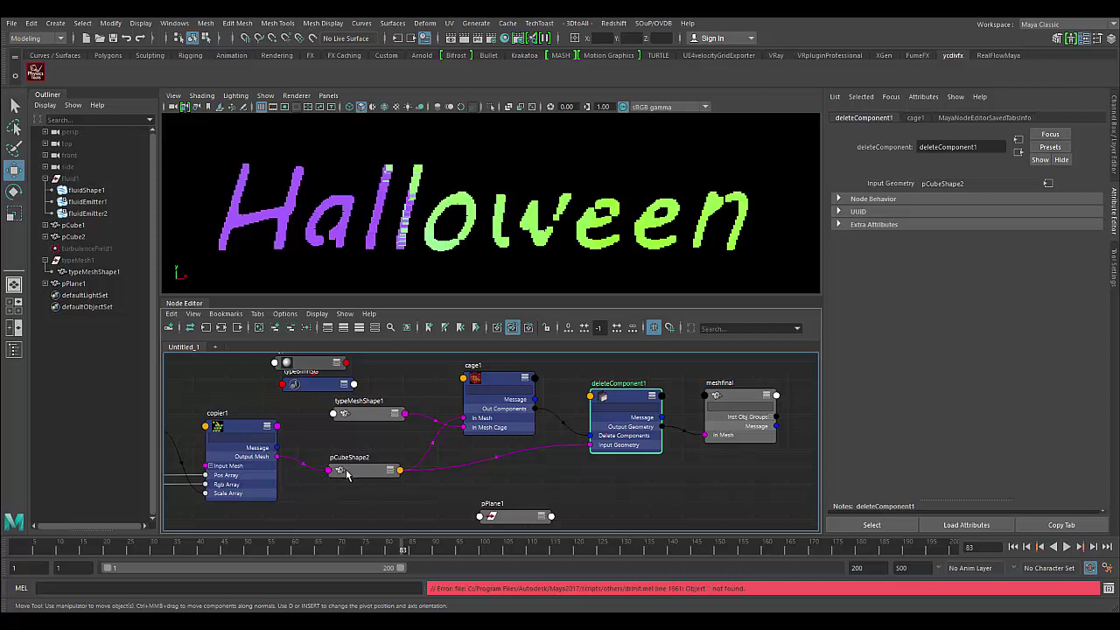
Expand pCubeShape2 and place it under typeMeshShape1, nudging deleteComponent1 right.
click(391, 475)
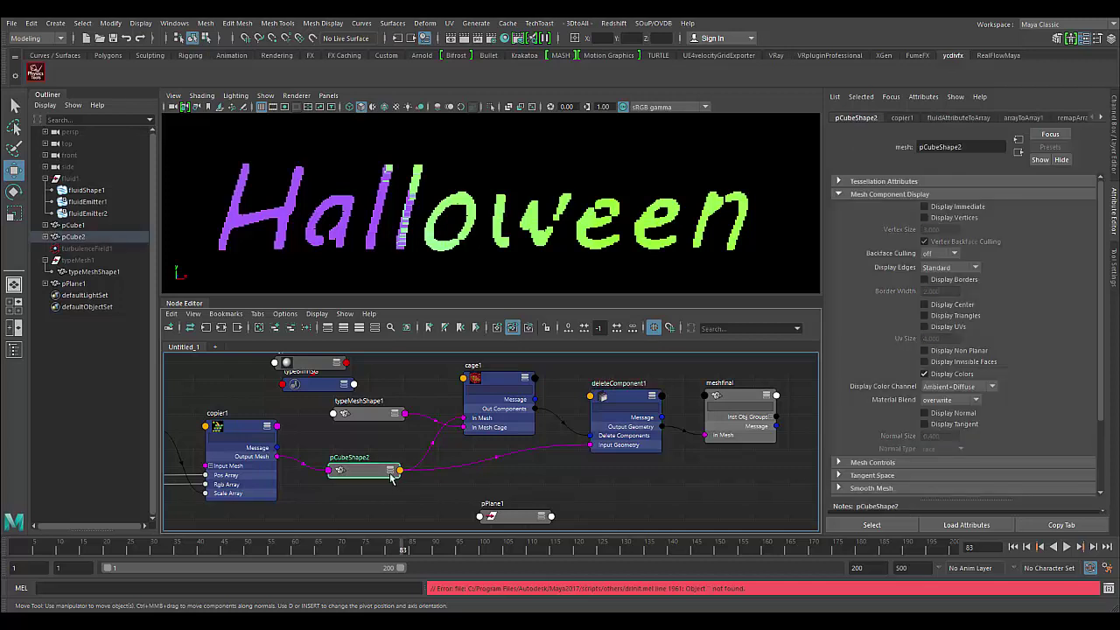
click(390, 471)
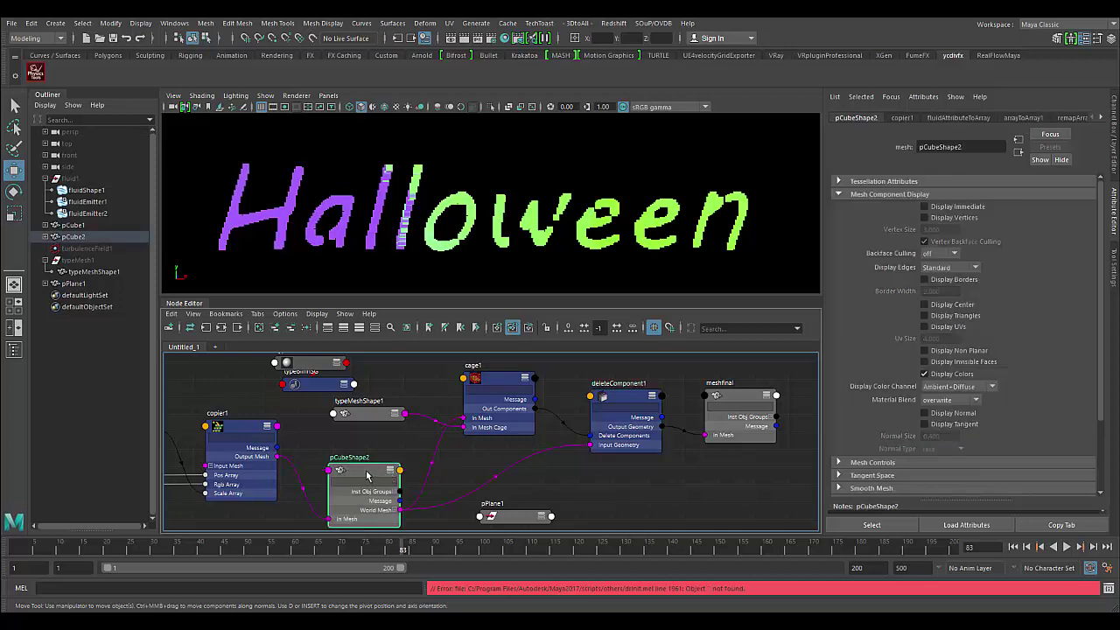
drag(367, 477, 369, 441)
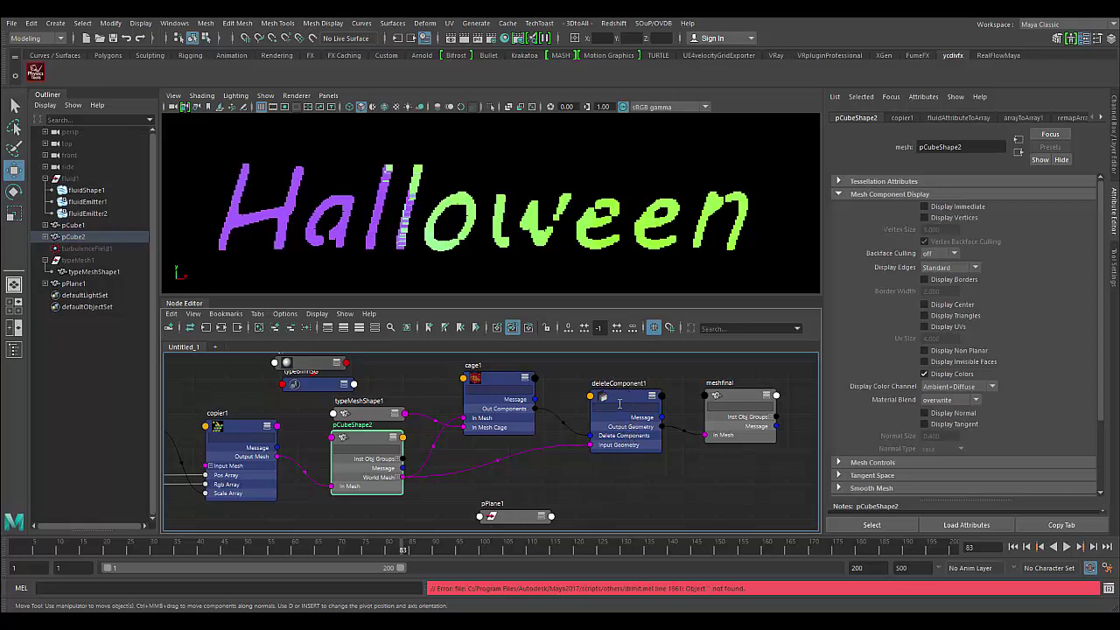
drag(618, 401, 623, 399)
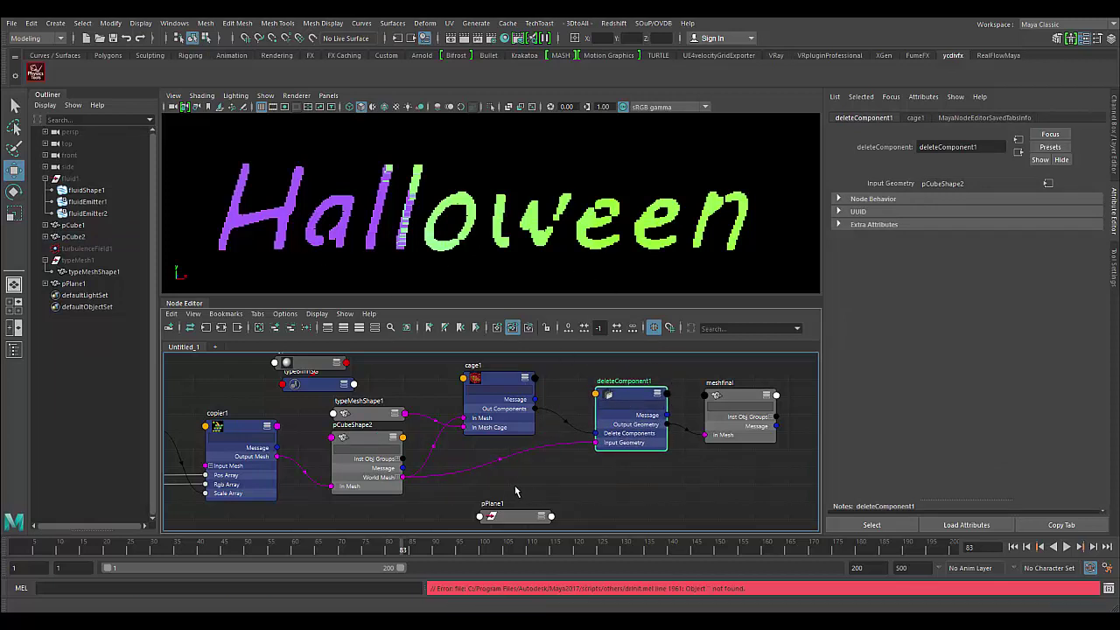
drag(364, 441, 366, 444)
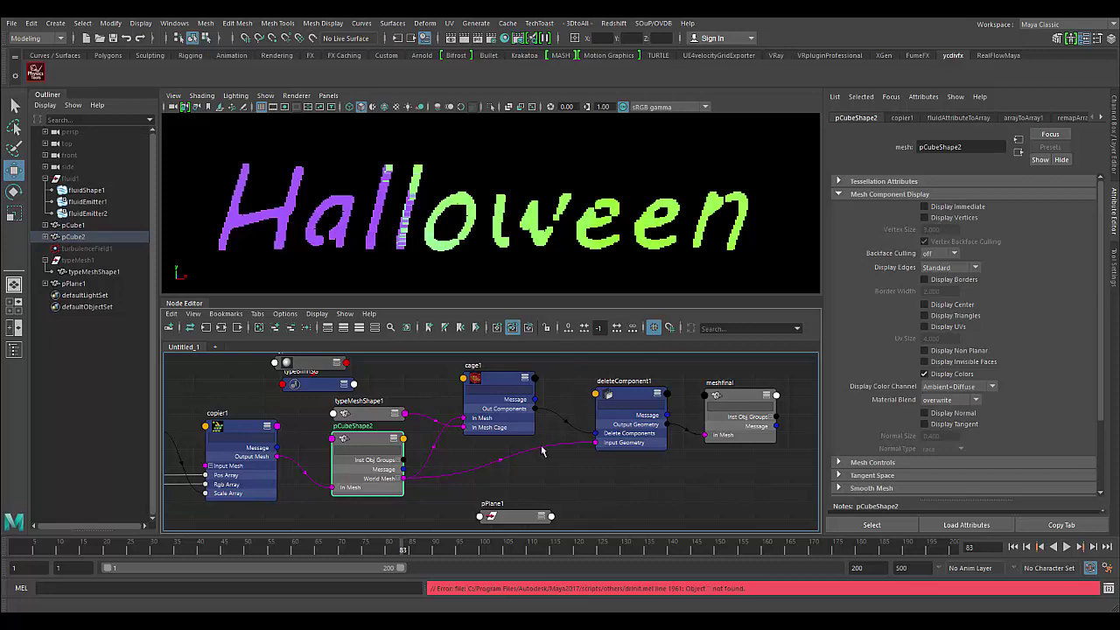
scroll(516, 477, down, 1)
scroll(525, 477, down, 1)
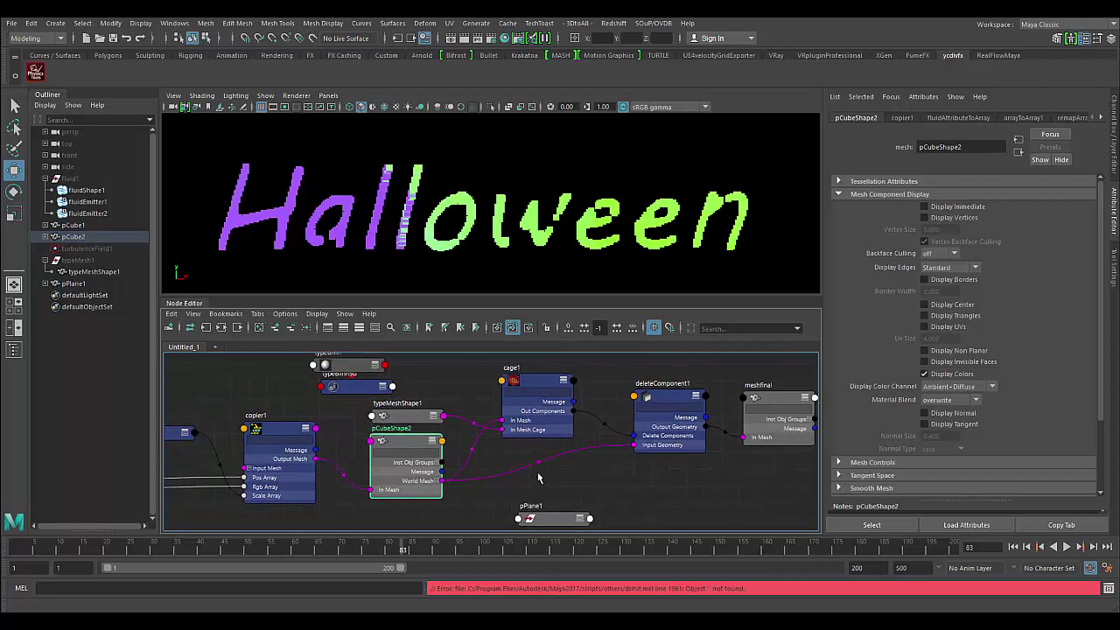
scroll(537, 475, down, 2)
scroll(537, 475, up, 4)
scroll(532, 474, down, 3)
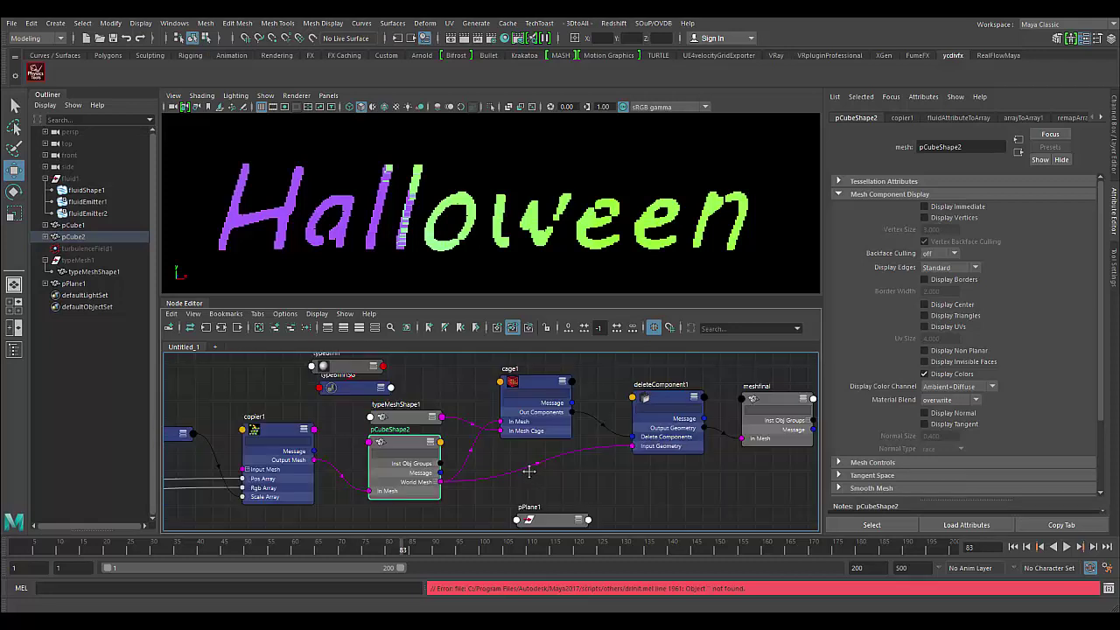
scroll(507, 482, up, 1)
alt+middle_drag(489, 488, 487, 480)
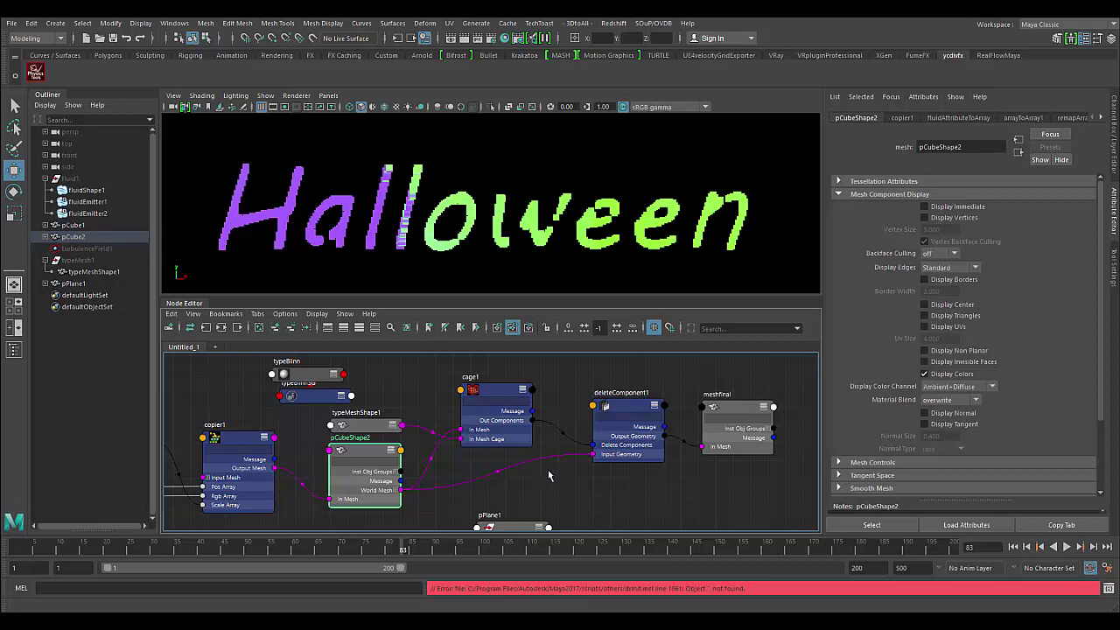
alt+middle_drag(548, 469, 648, 472)
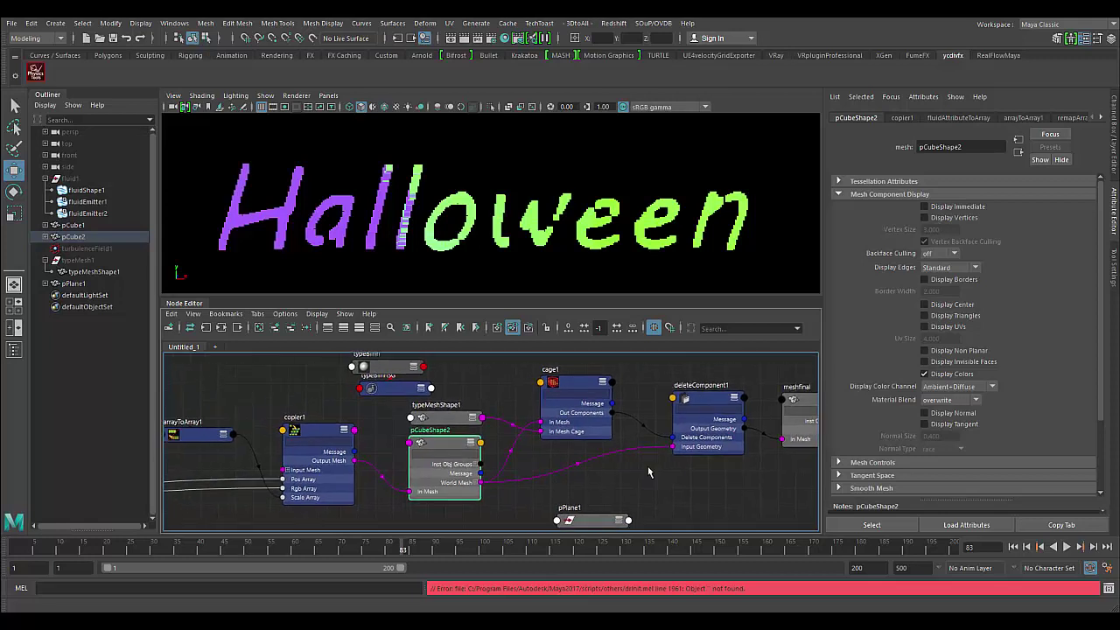
scroll(648, 472, down, 3)
scroll(648, 471, up, 3)
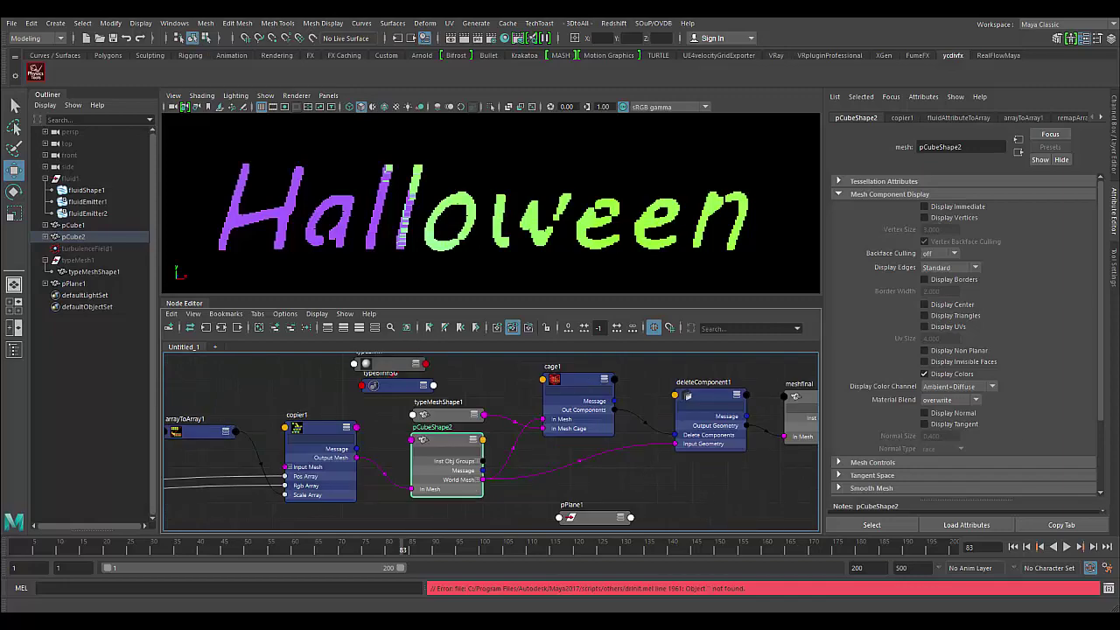